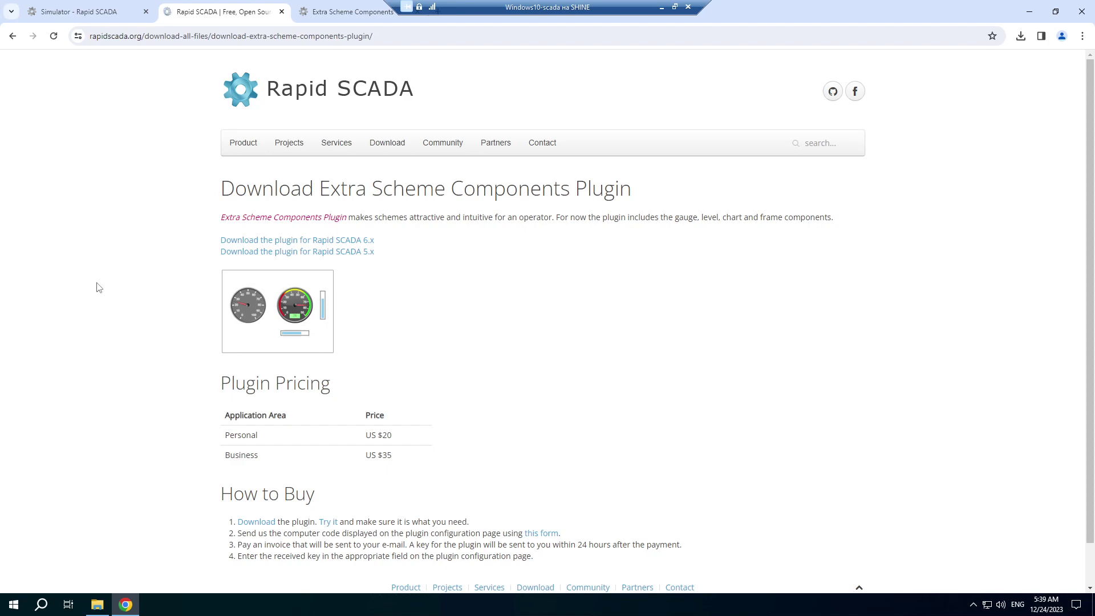
# - Check the Extra Scheme Components store page and copy the SCADA folder from the extracted plg_sch_extra_comp_6.0.1.0_en folder in Downloads
pyautogui.click(345, 12)
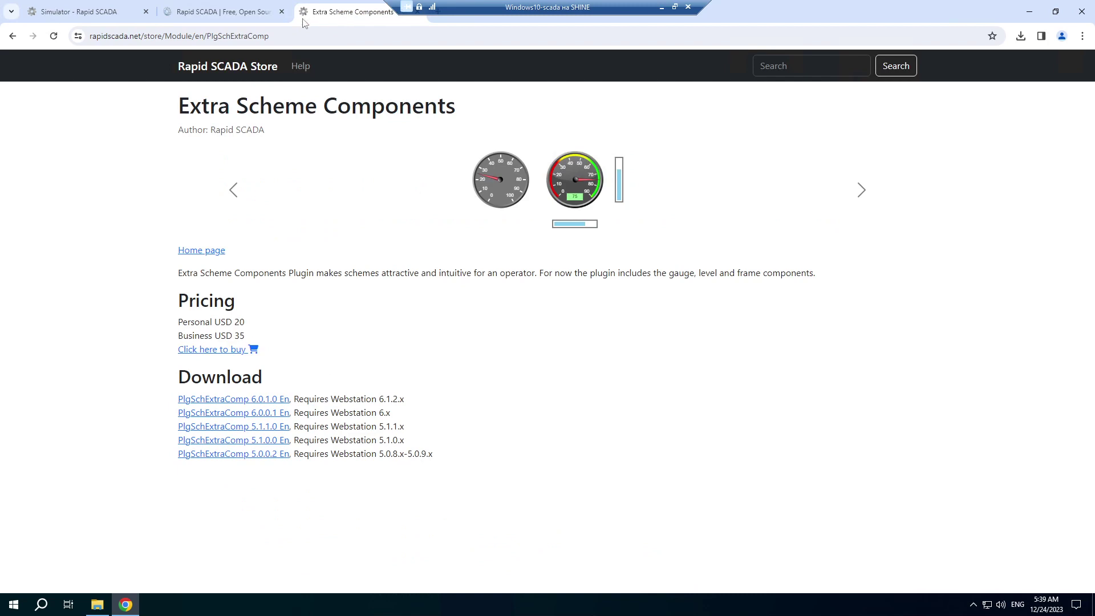
pyautogui.click(221, 20)
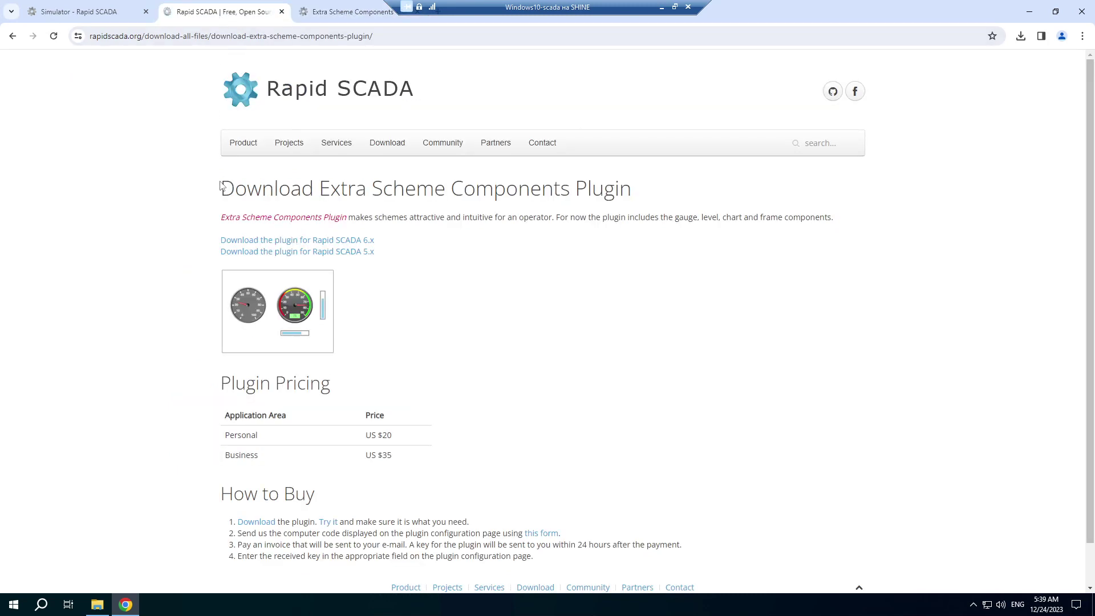
pyautogui.click(97, 604)
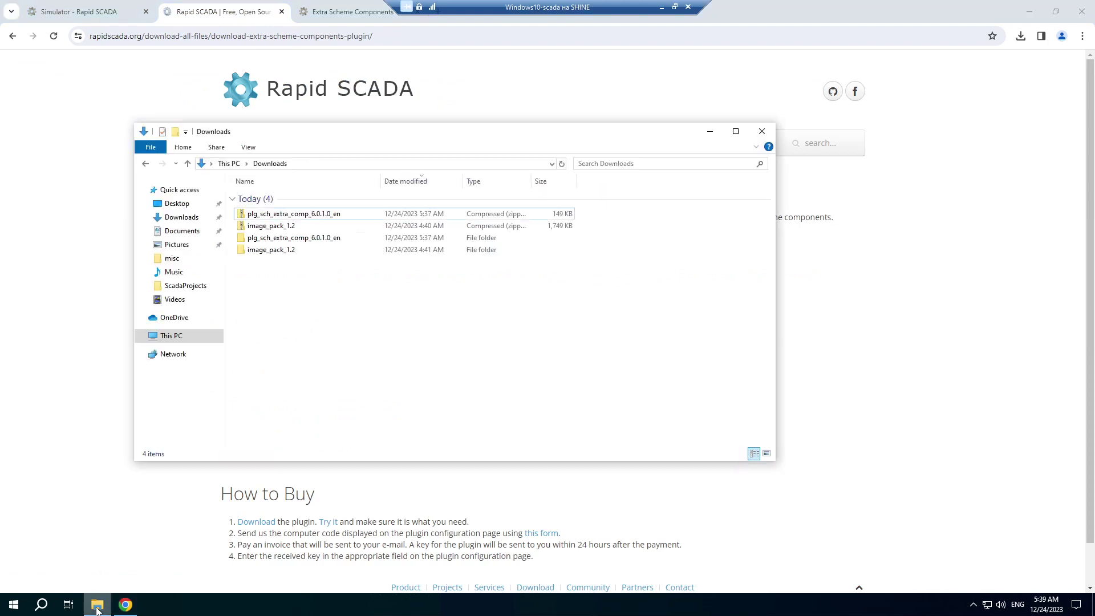
pyautogui.doubleClick(288, 238)
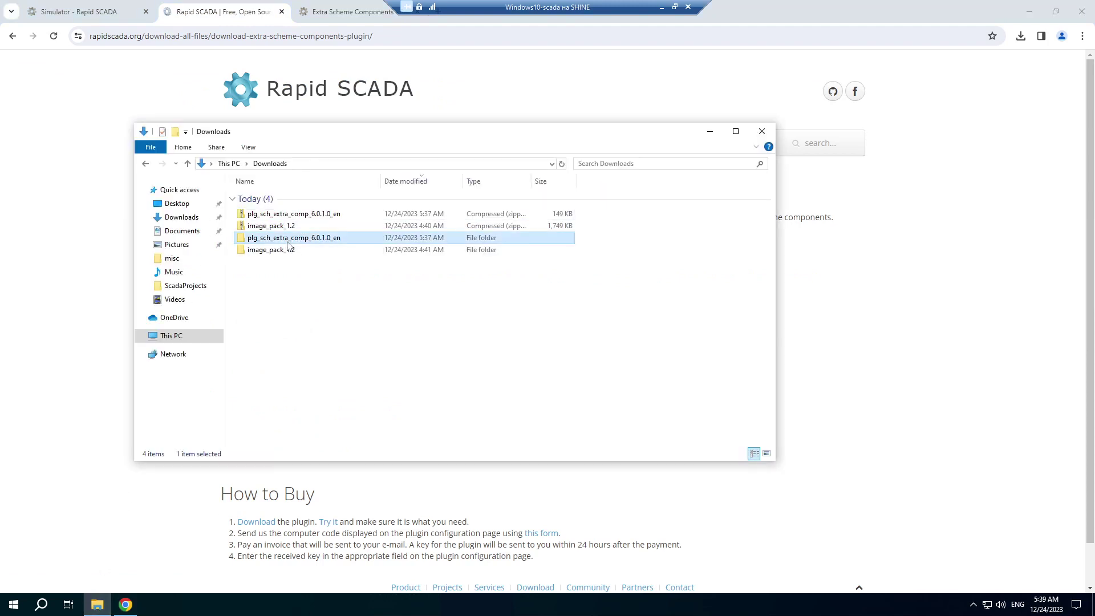
pyautogui.click(265, 200)
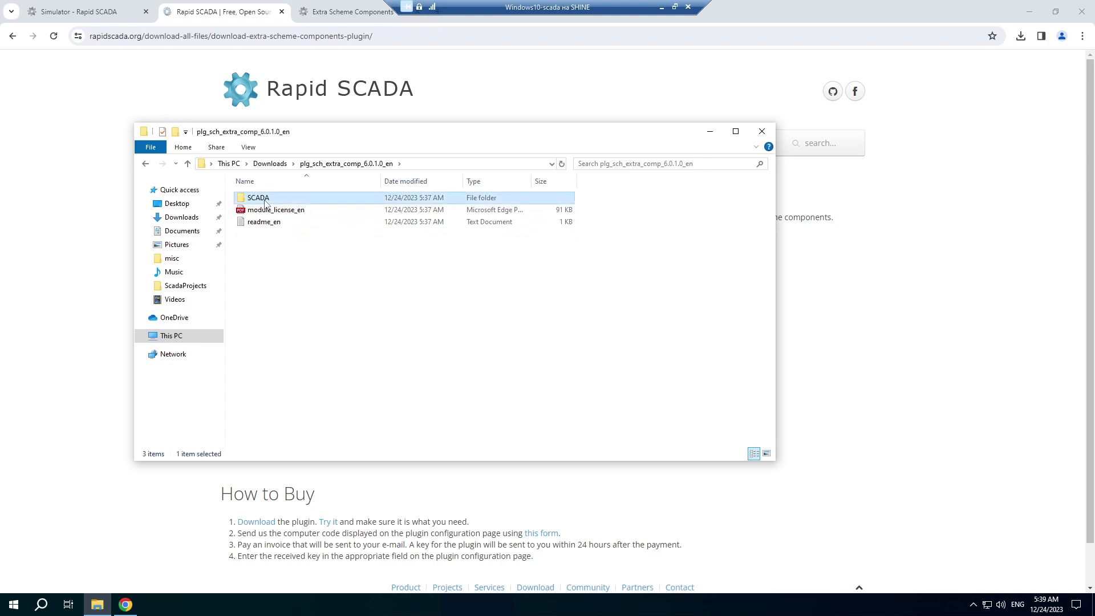
pyautogui.rightClick(266, 201)
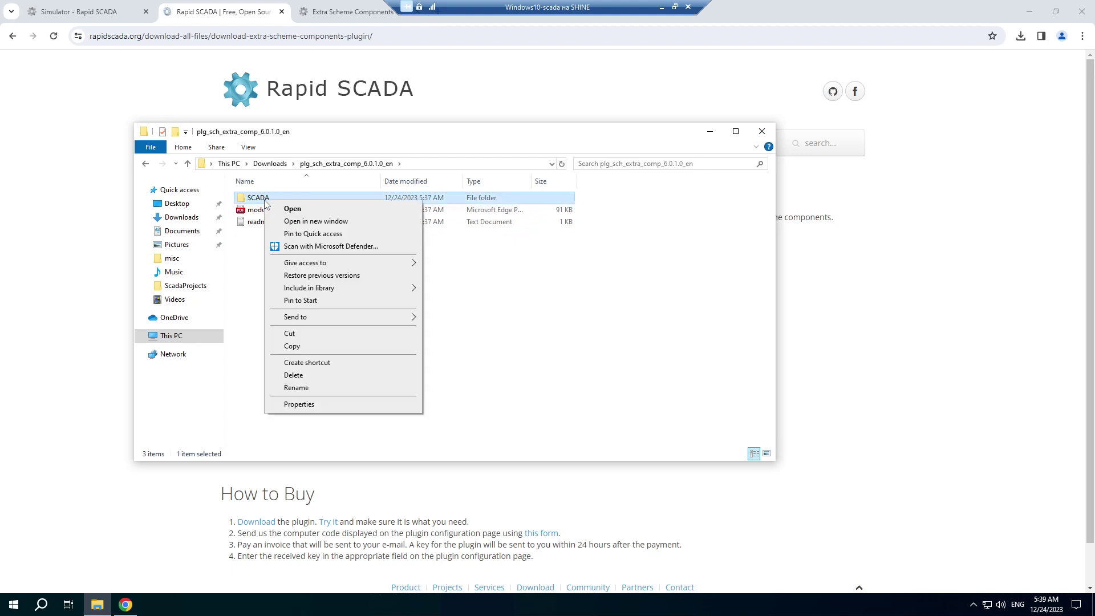
pyautogui.click(293, 348)
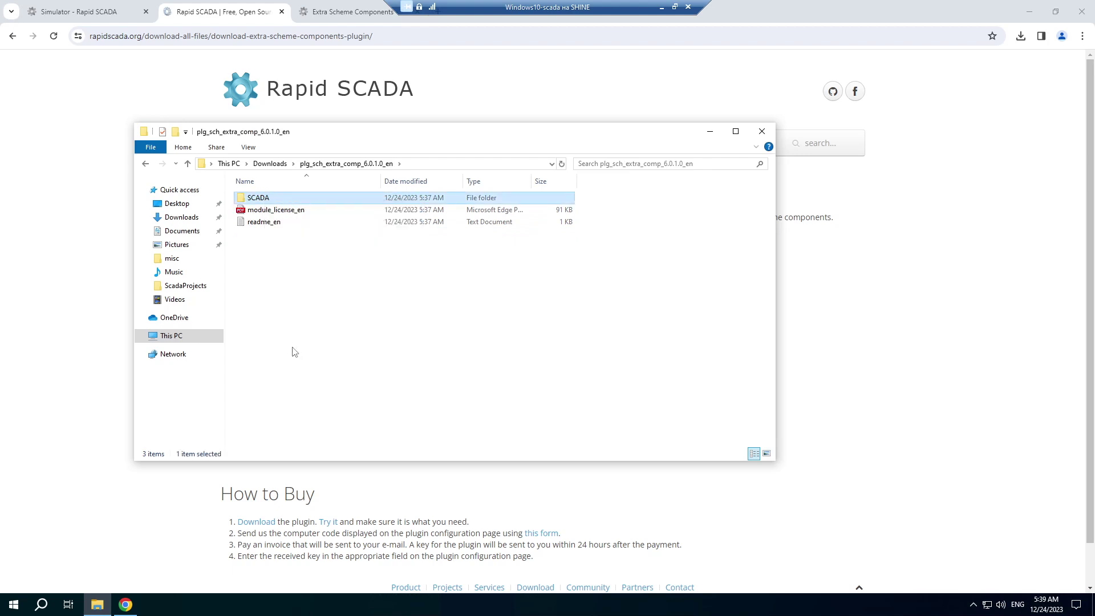
# - Paste the SCADA folder into C:\Program Files, granting administrator permission for the copy
pyautogui.click(177, 341)
pyautogui.doubleClick(424, 317)
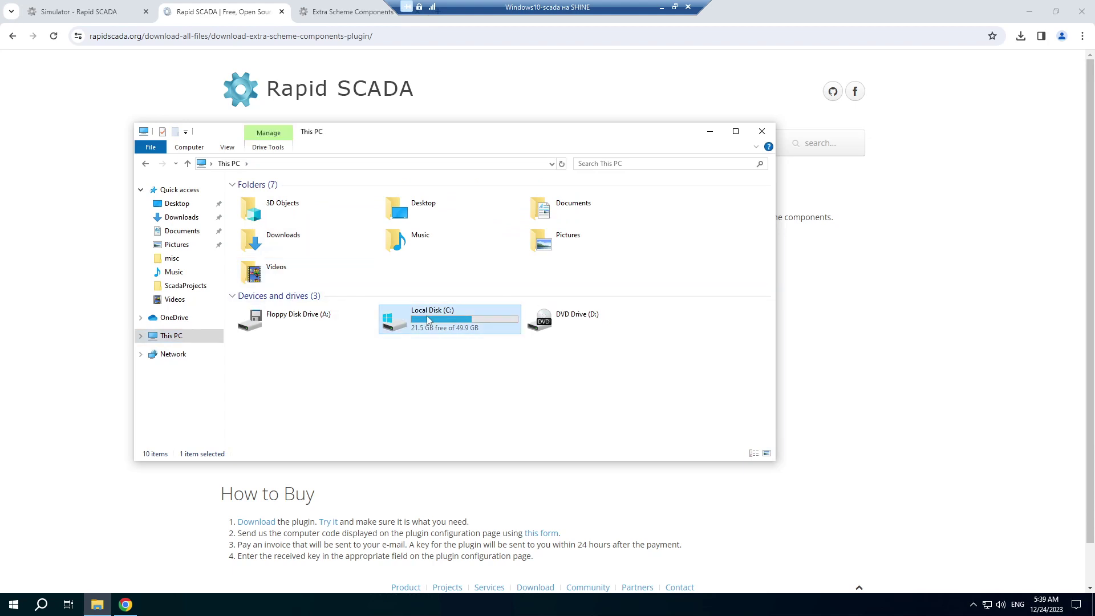
pyautogui.doubleClick(282, 222)
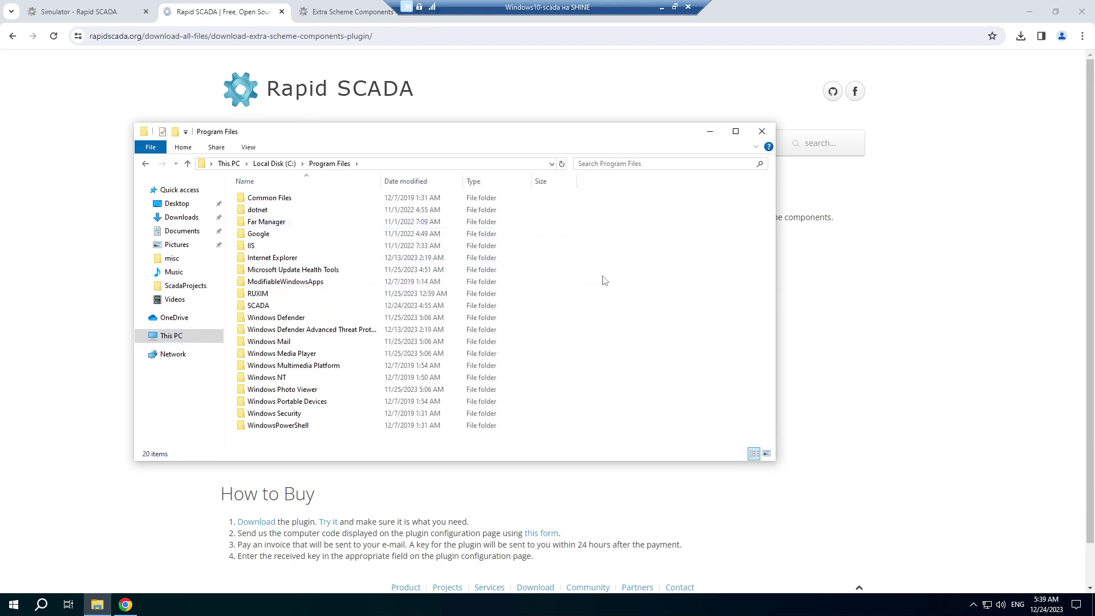
pyautogui.rightClick(668, 302)
pyautogui.click(697, 377)
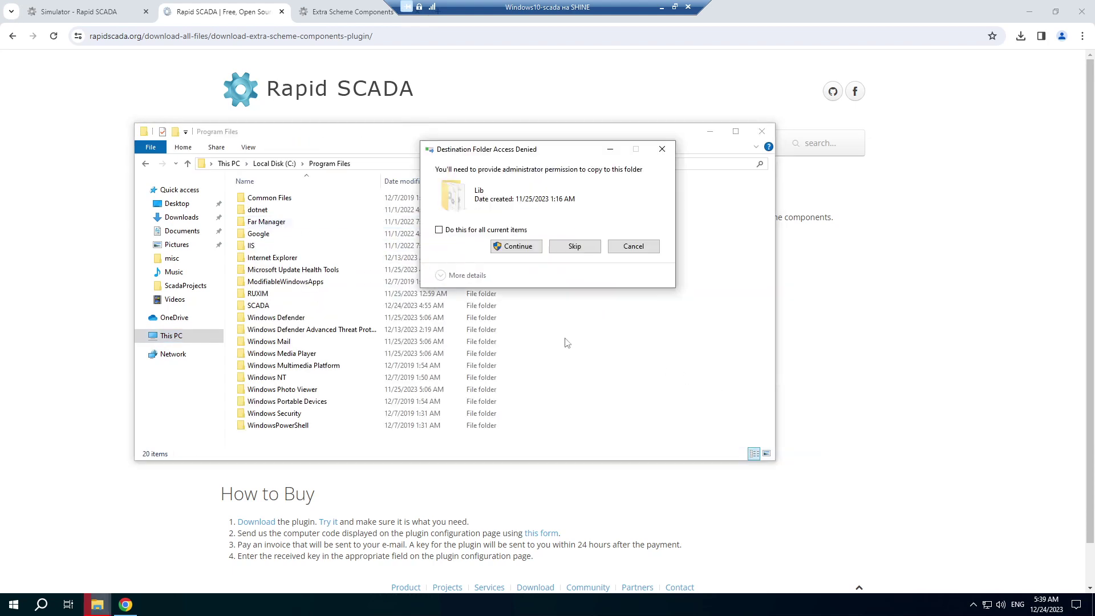
pyautogui.click(509, 246)
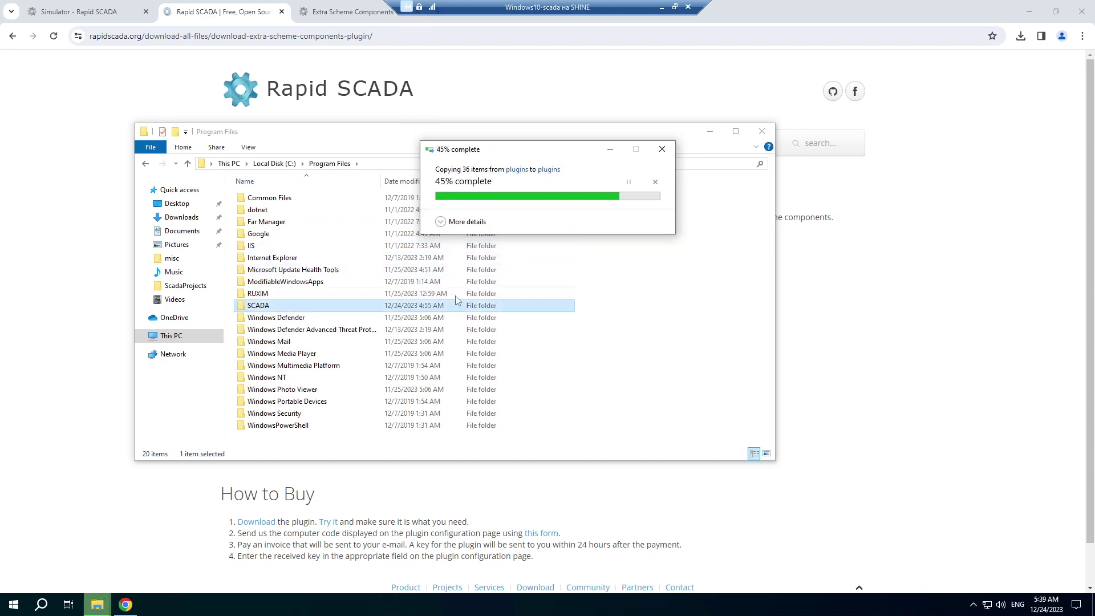
# - Unblock PlgSchExtraComp.View.dll in SCADA\ScadaAdmin\Lib through its file properties, granting administrator permission
pyautogui.doubleClick(268, 308)
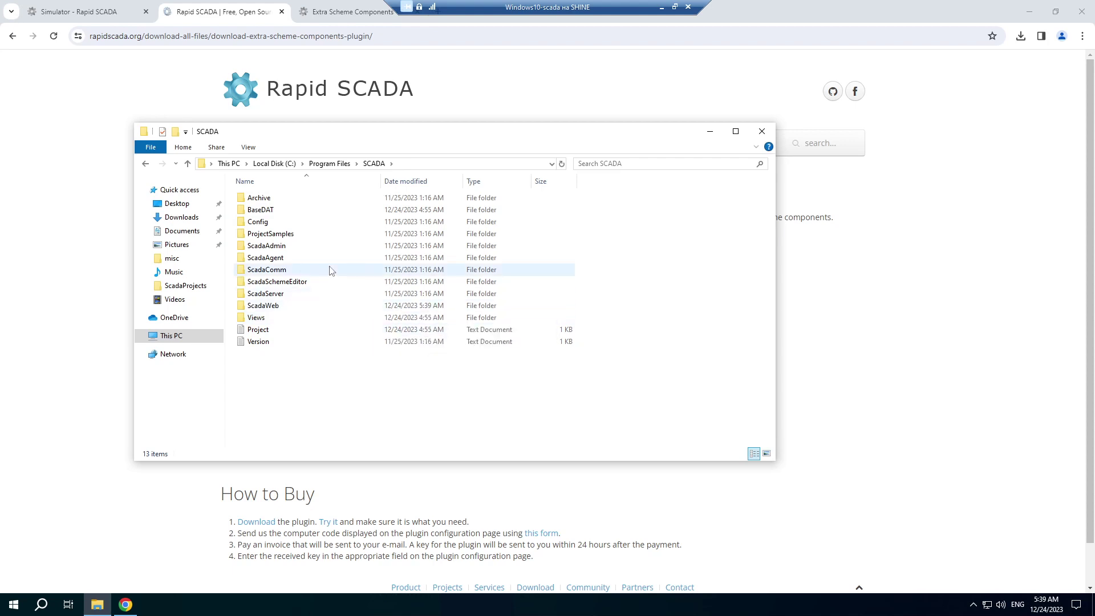
pyautogui.doubleClick(281, 251)
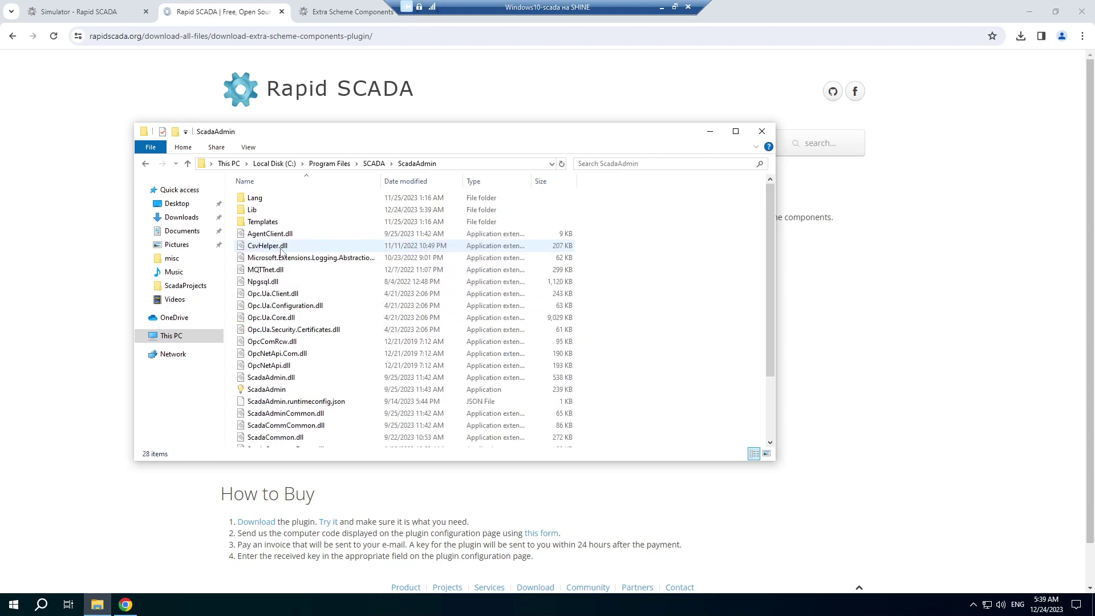
pyautogui.doubleClick(257, 210)
pyautogui.scroll(-5, 308, 384)
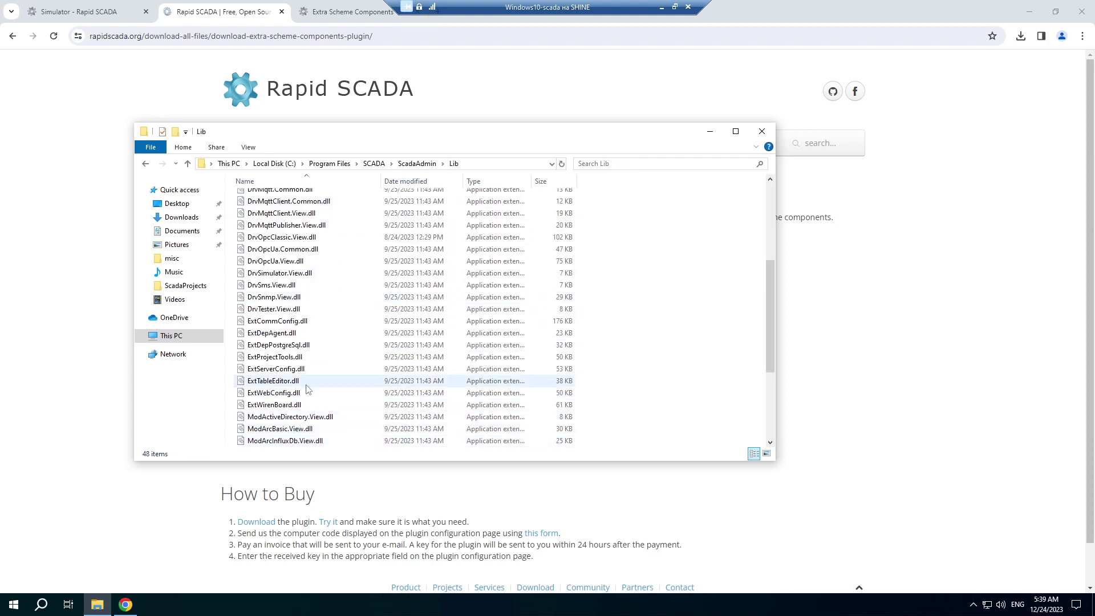
pyautogui.scroll(-2, 302, 394)
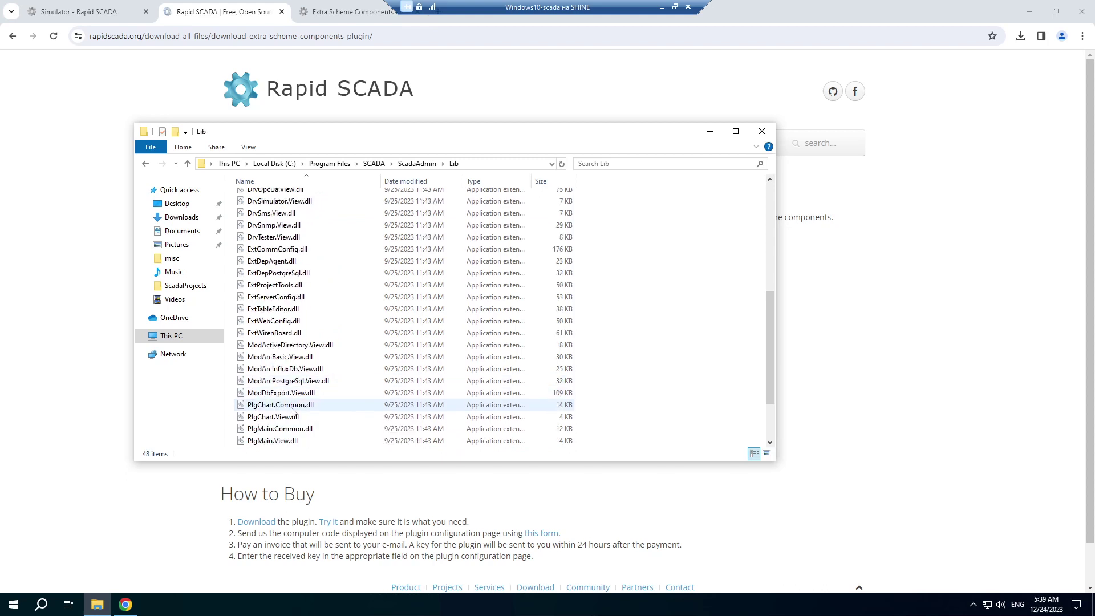
pyautogui.scroll(-2, 291, 411)
pyautogui.click(294, 421)
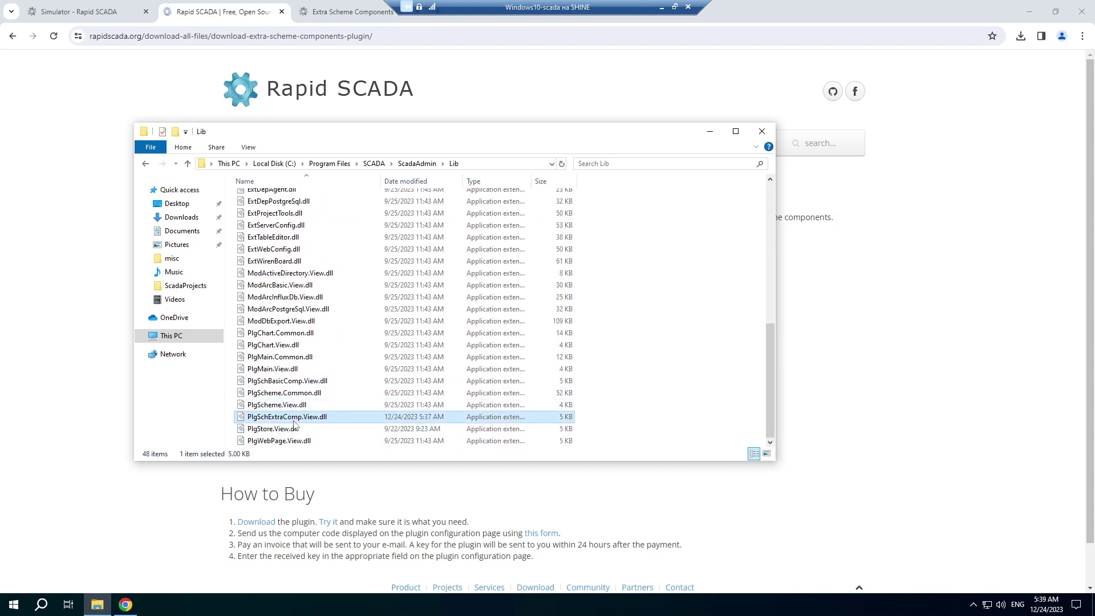
pyautogui.rightClick(295, 421)
pyautogui.click(343, 570)
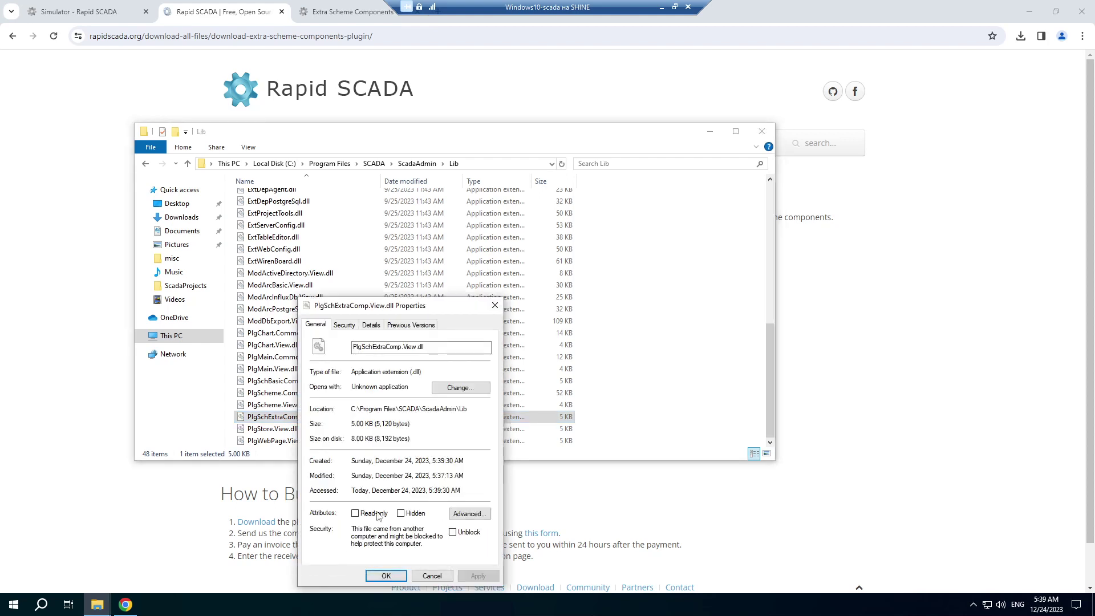
pyautogui.click(453, 532)
pyautogui.click(386, 575)
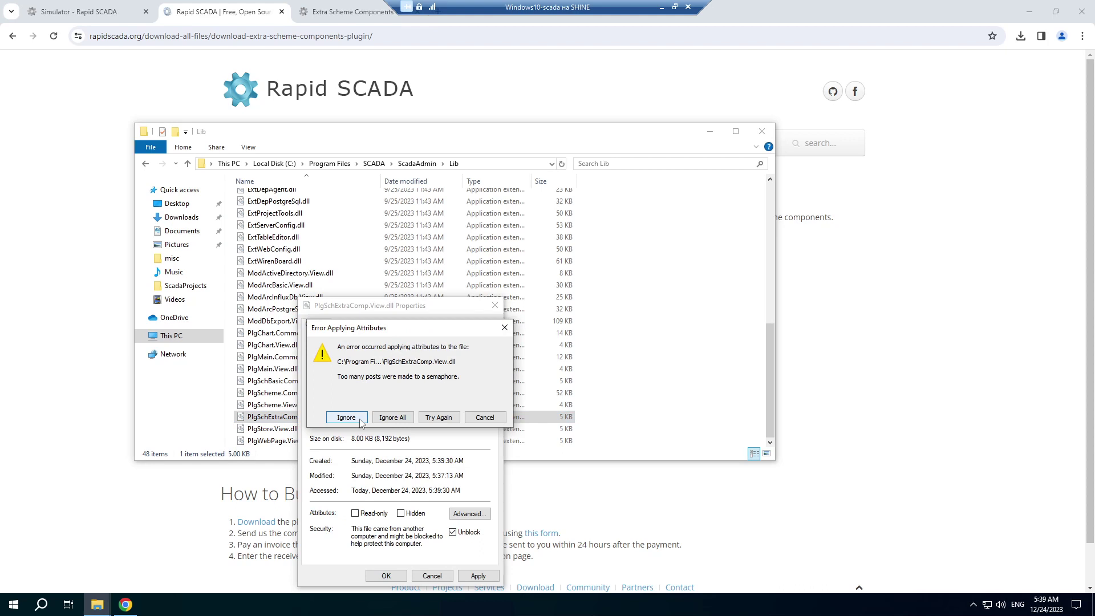
pyautogui.click(438, 417)
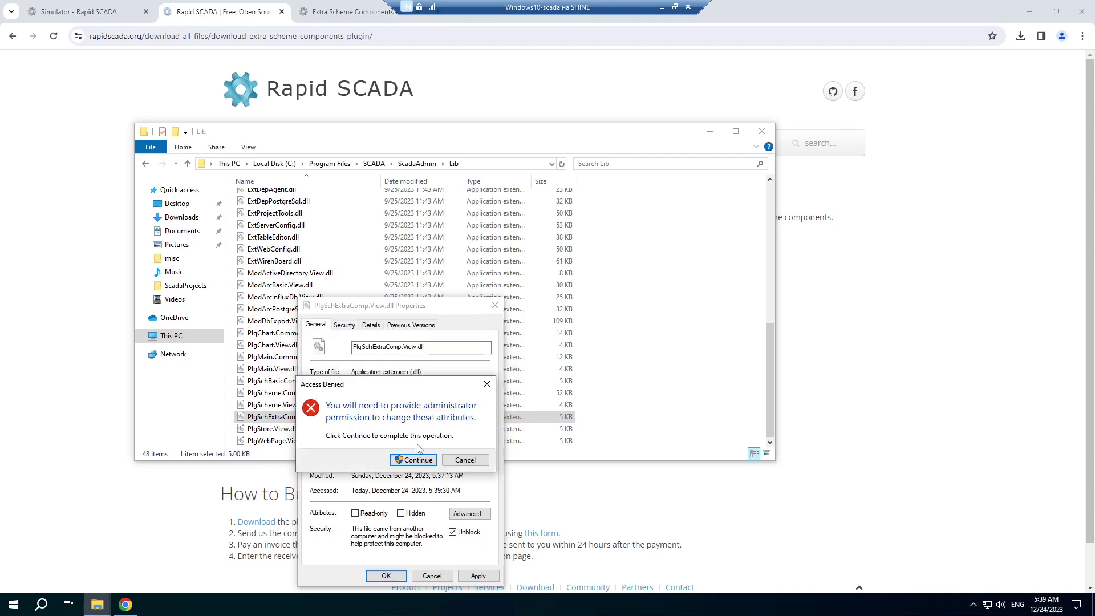
pyautogui.click(413, 459)
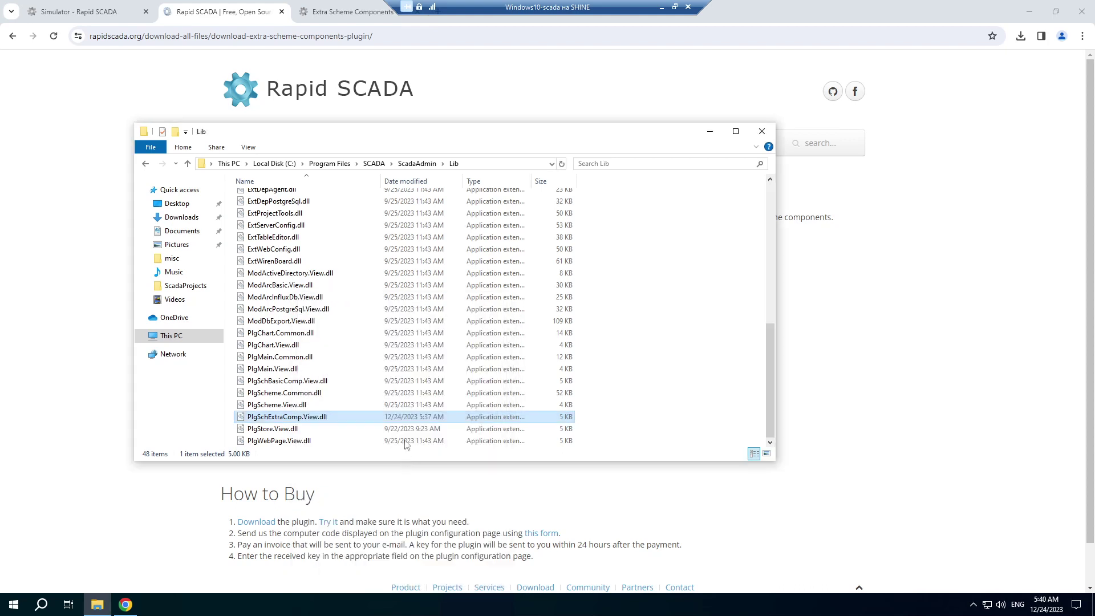
# - Unblock PlgSchExtraComp.dll in SCADA\ScadaSchemeEditor\Web\bin through its file properties, granting administrator permission
pyautogui.click(375, 164)
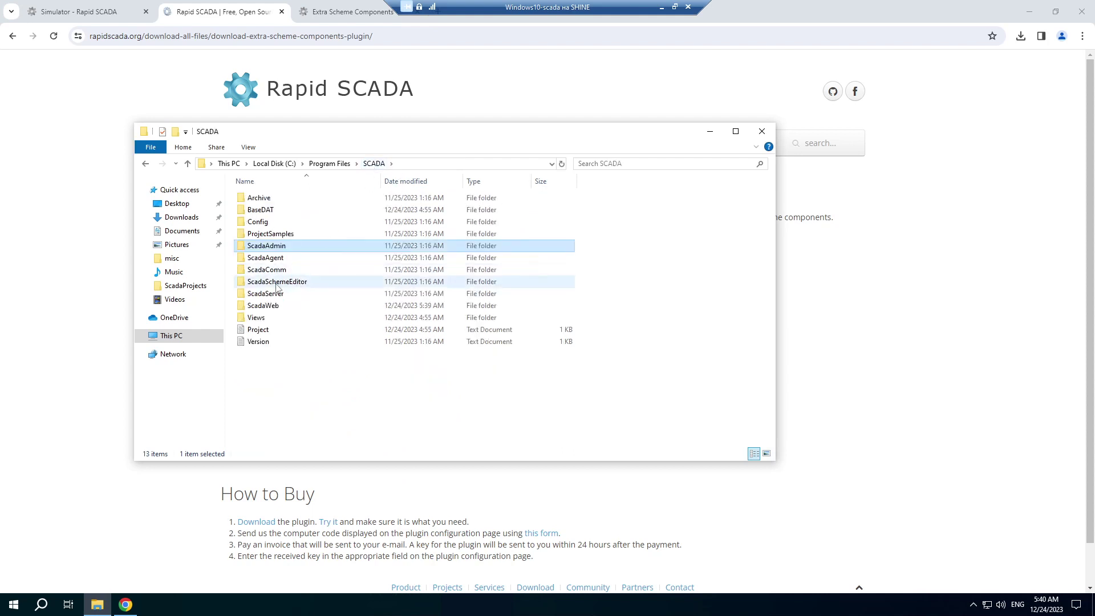
pyautogui.doubleClick(276, 282)
pyautogui.doubleClick(268, 234)
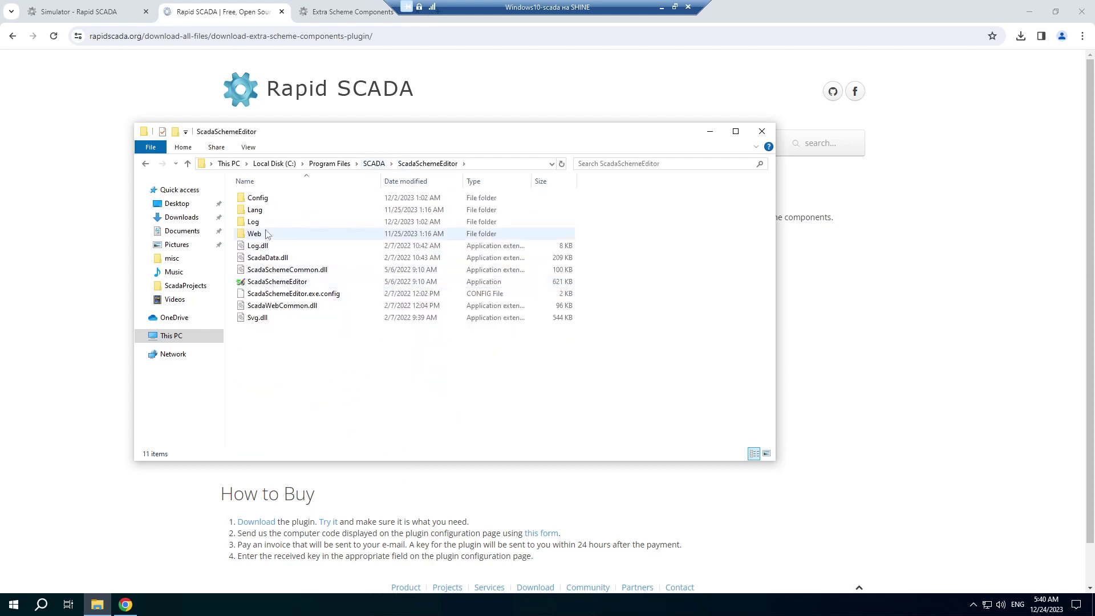
pyautogui.doubleClick(253, 199)
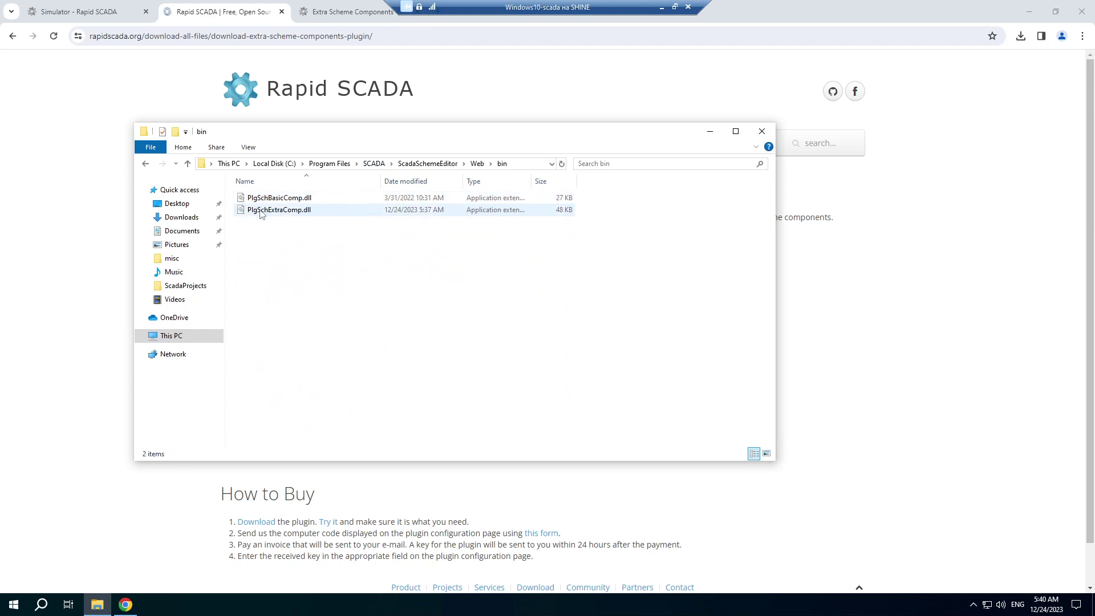
pyautogui.click(261, 211)
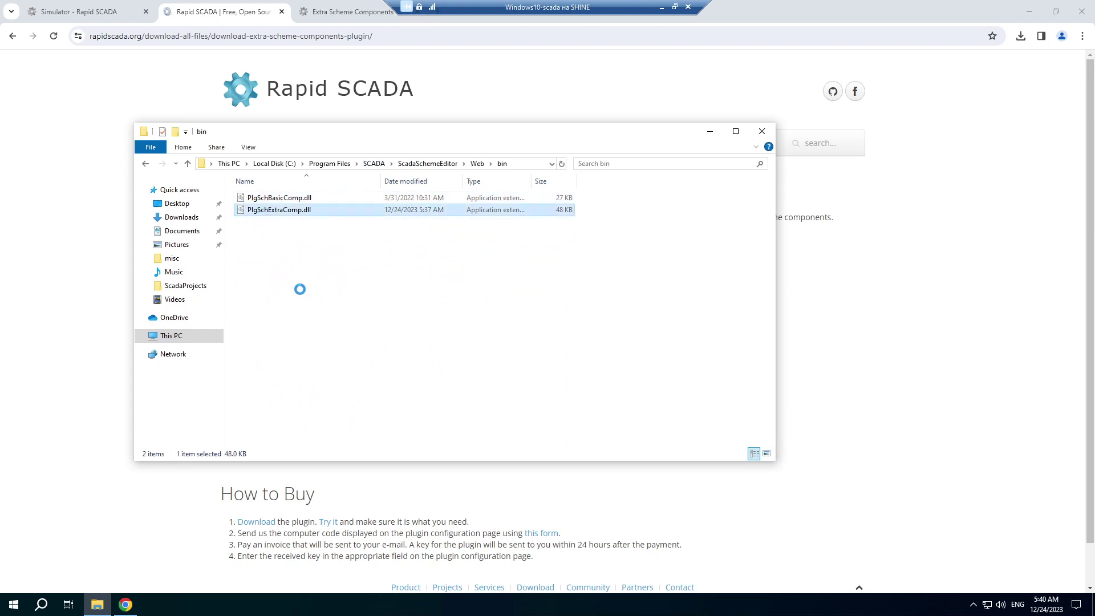
pyautogui.hotkey('shift', 'F10')
pyautogui.click(330, 359)
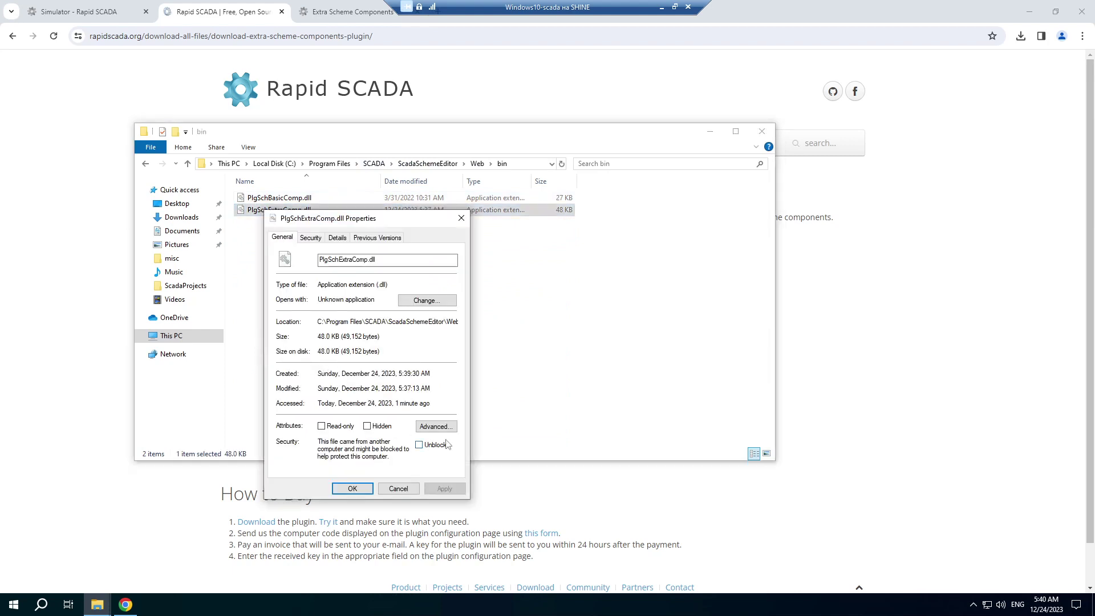
pyautogui.click(420, 444)
pyautogui.click(352, 489)
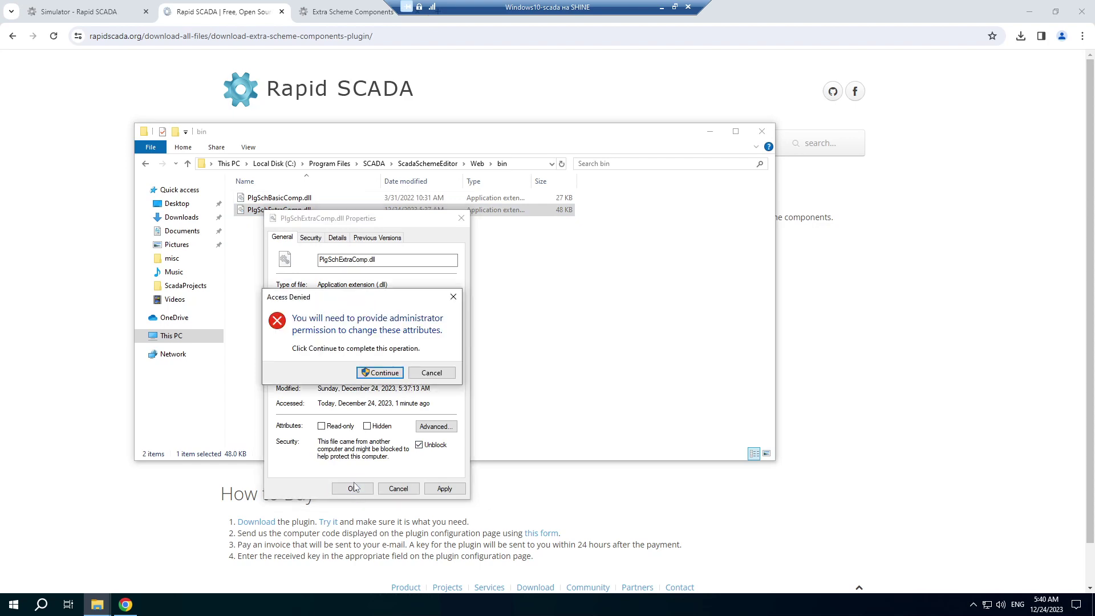
pyautogui.click(371, 374)
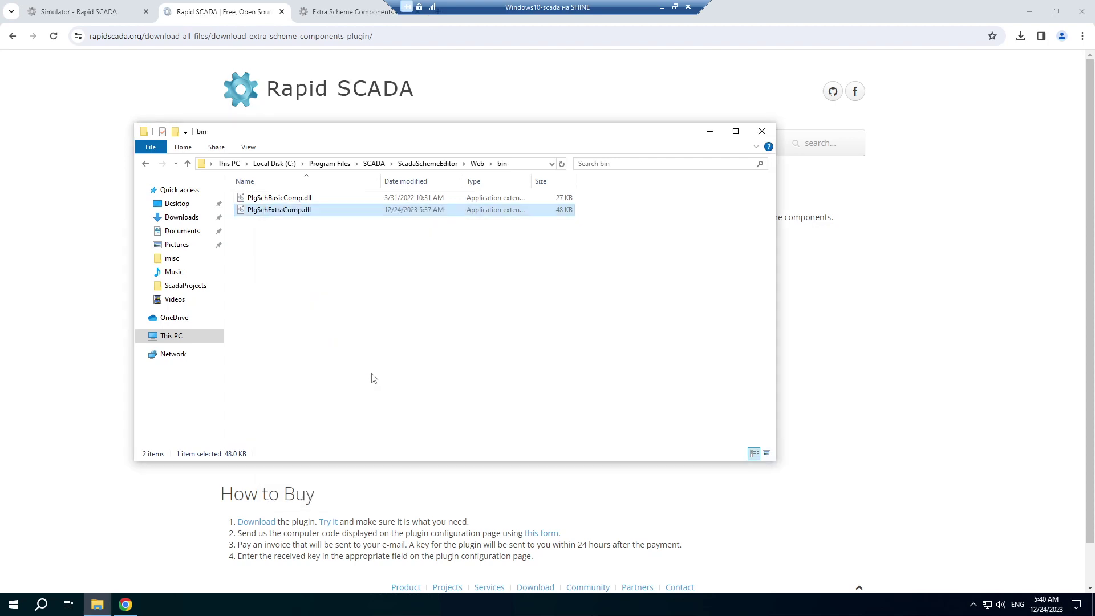
# - Unblock PlgSchExtraComp.dll in the SCADA\ScadaWeb folder through its file properties, granting administrator permission
pyautogui.click(374, 165)
pyautogui.doubleClick(272, 306)
pyautogui.scroll(-5, 311, 358)
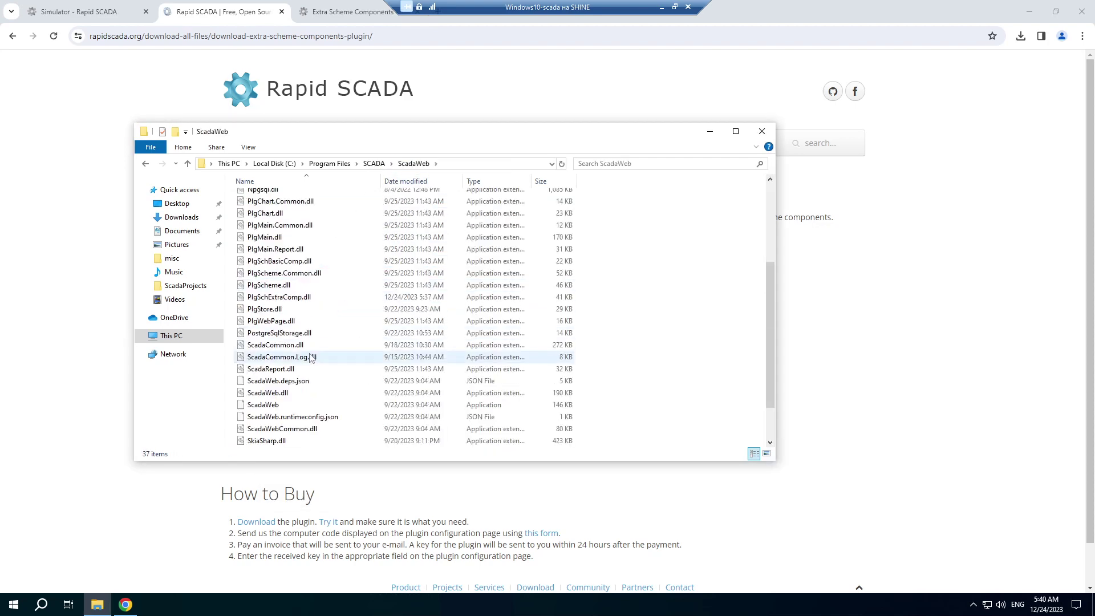
pyautogui.scroll(-2, 311, 358)
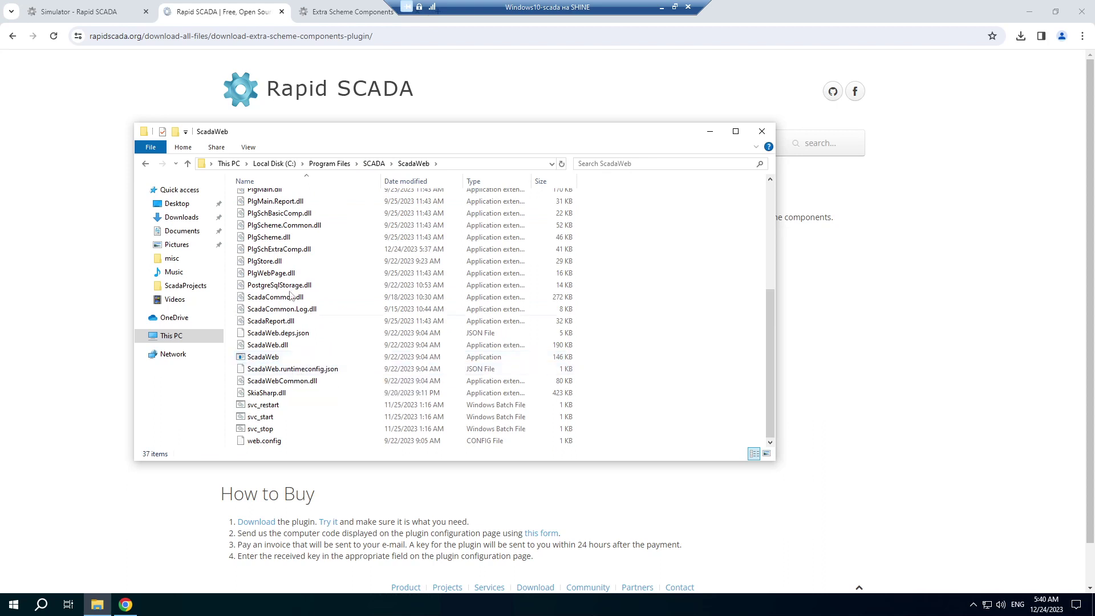
pyautogui.click(281, 253)
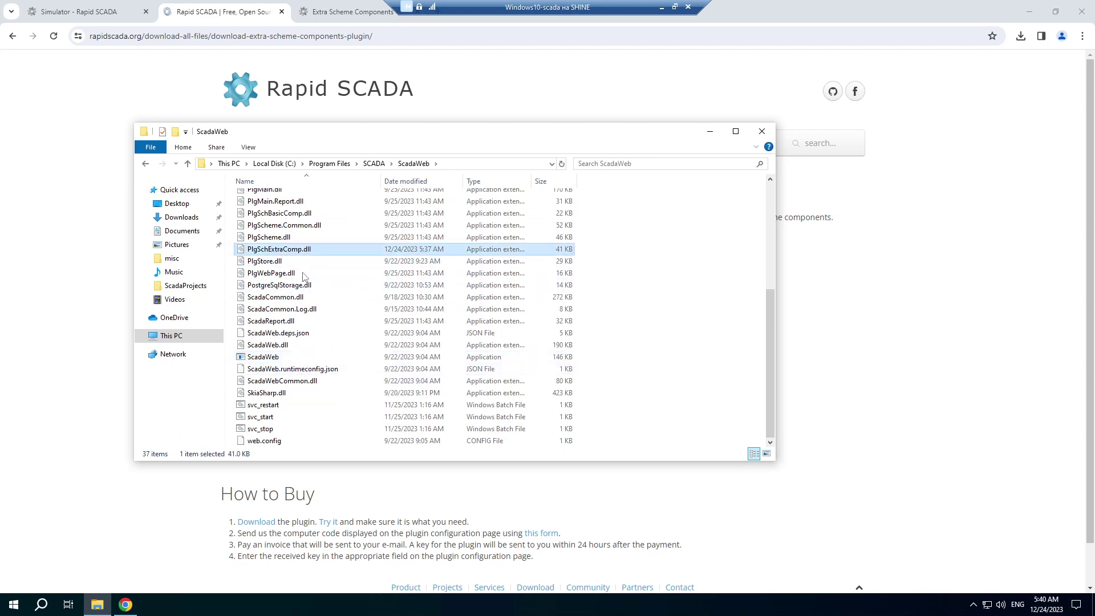
pyautogui.hotkey('shift', 'F10')
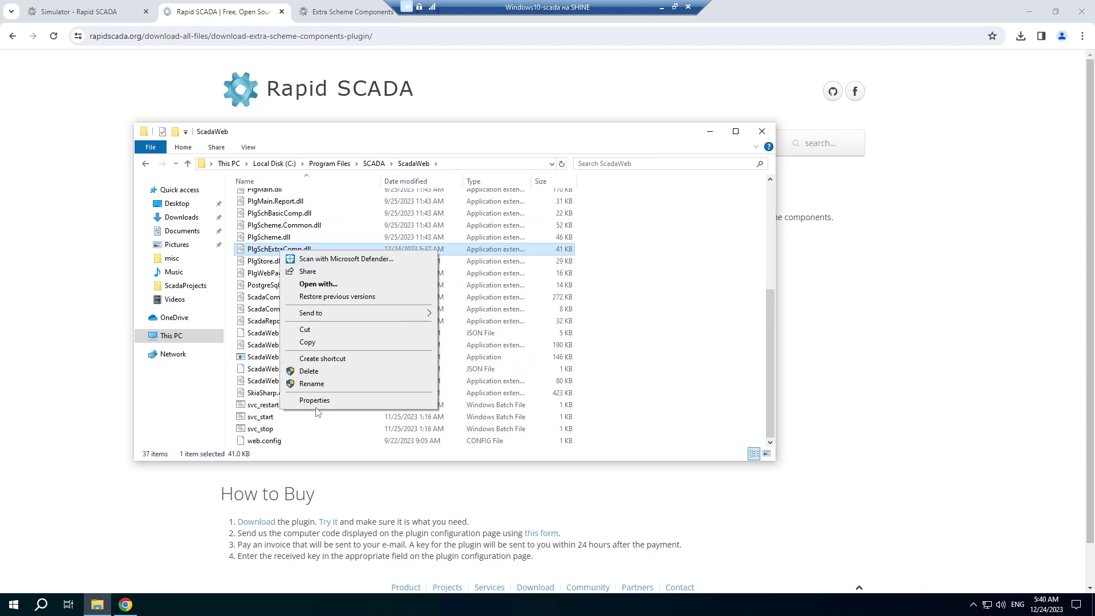
pyautogui.click(315, 403)
pyautogui.click(439, 485)
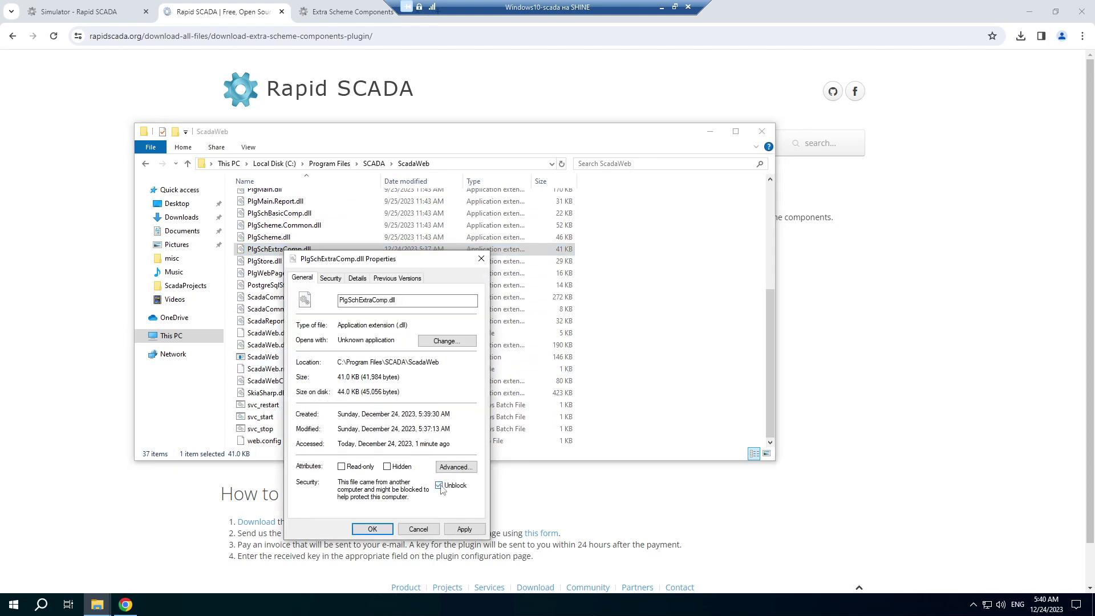
pyautogui.click(374, 530)
pyautogui.click(399, 415)
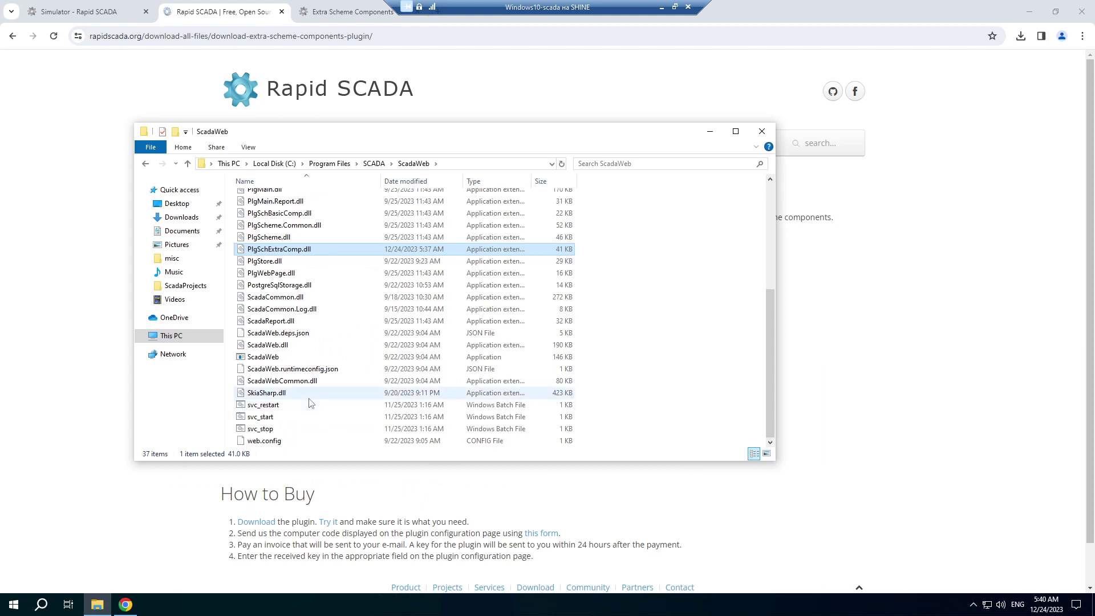
# - Start the Rapid SCADA Administrator application and open the recent project HelloWorldCopy.rsproj
pyautogui.click(9, 609)
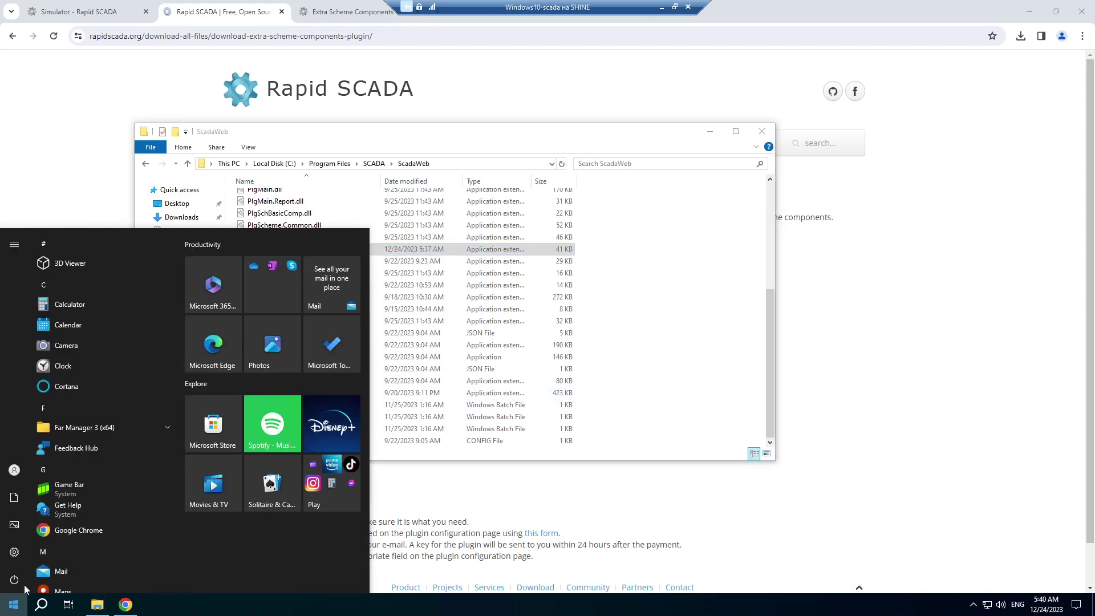
pyautogui.click(70, 471)
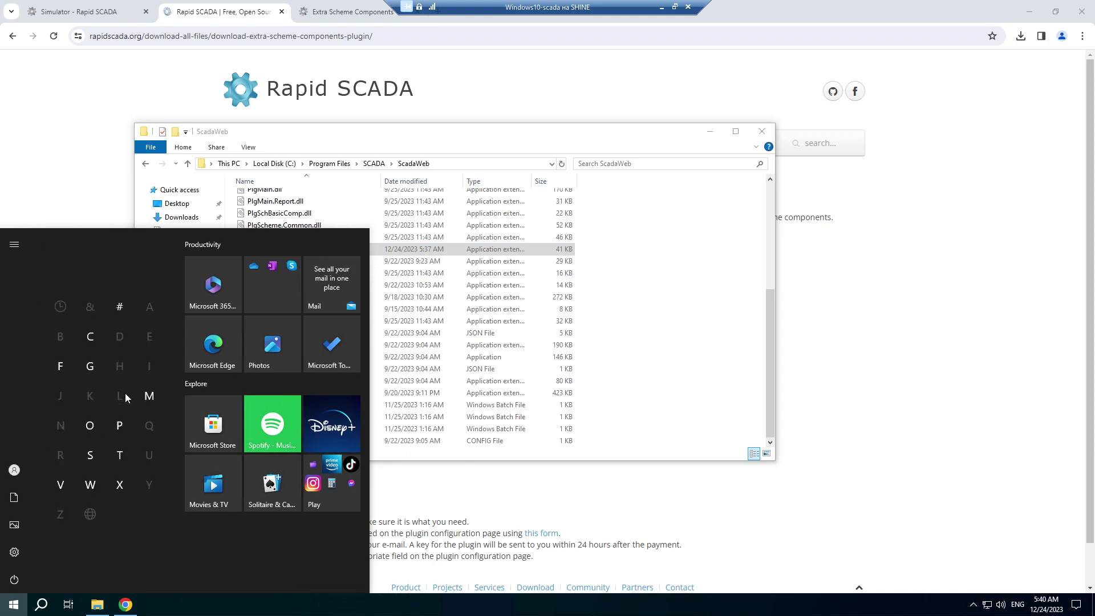
pyautogui.click(92, 455)
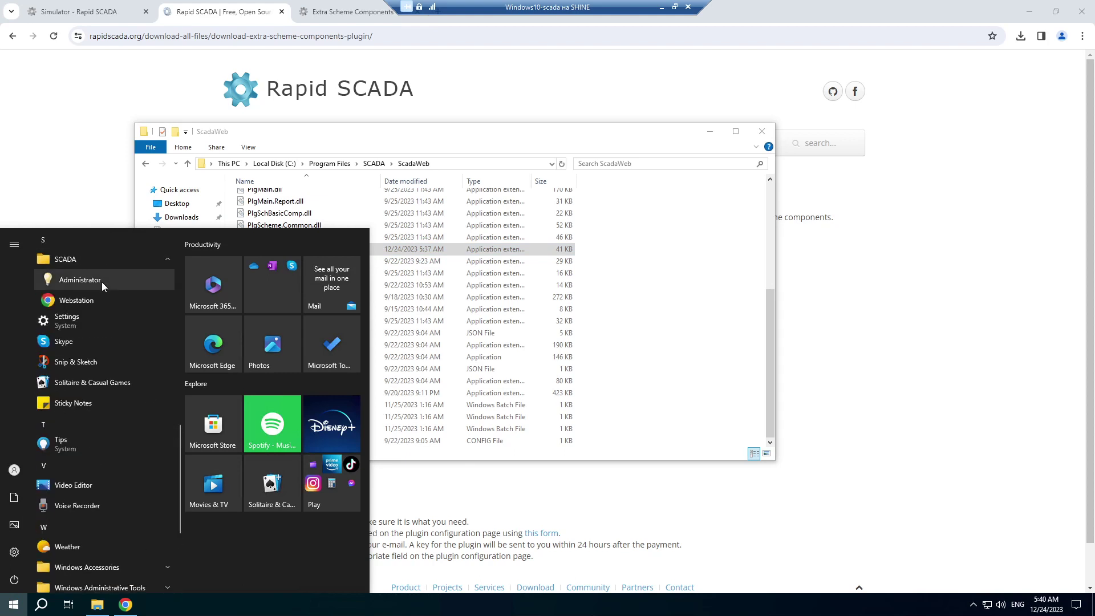
pyautogui.click(101, 282)
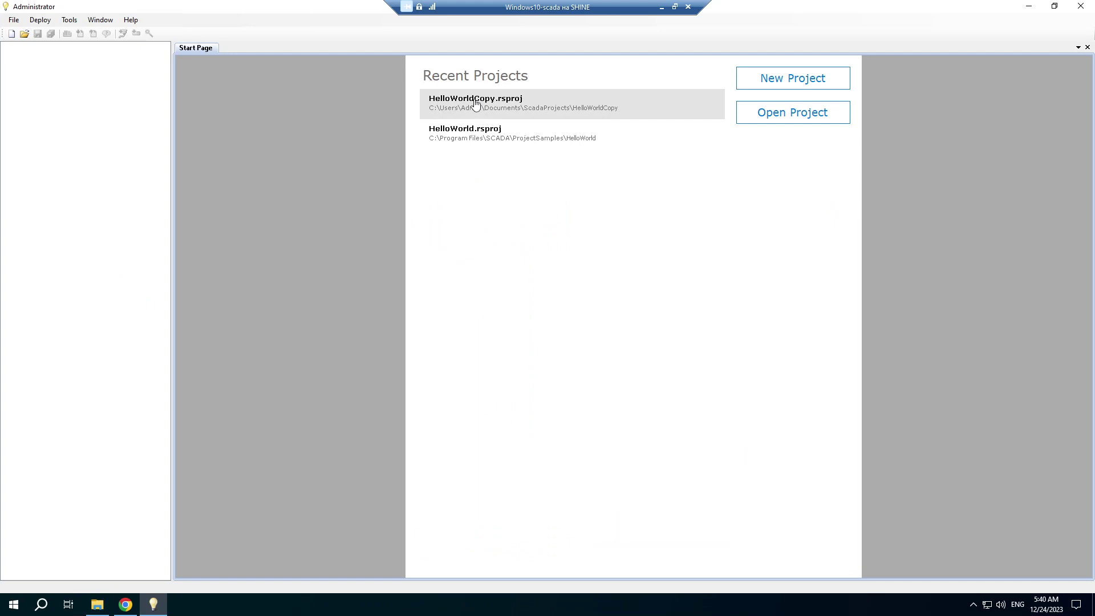
pyautogui.click(475, 103)
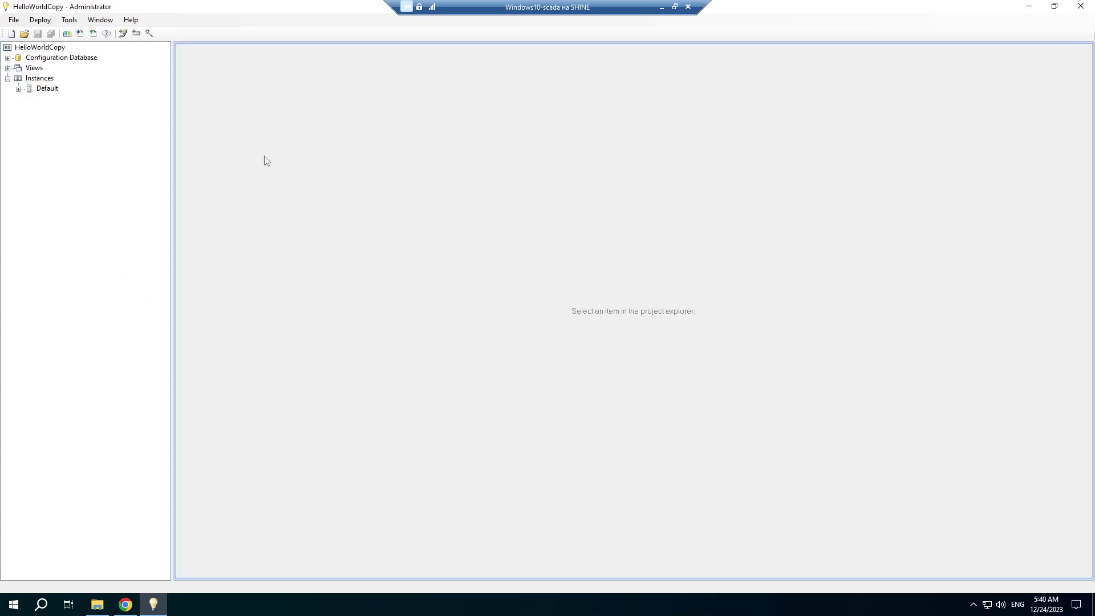
# - Activate the unused plugin PlgSchExtraComp for the Webstation of the Default instance
pyautogui.click(19, 89)
pyautogui.click(29, 120)
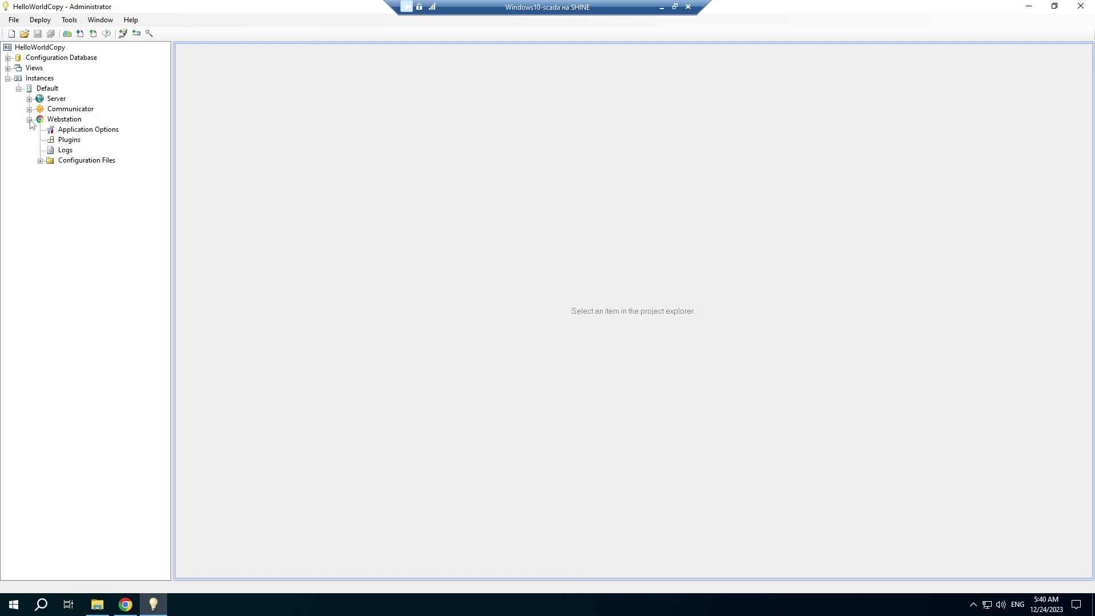
pyautogui.click(69, 139)
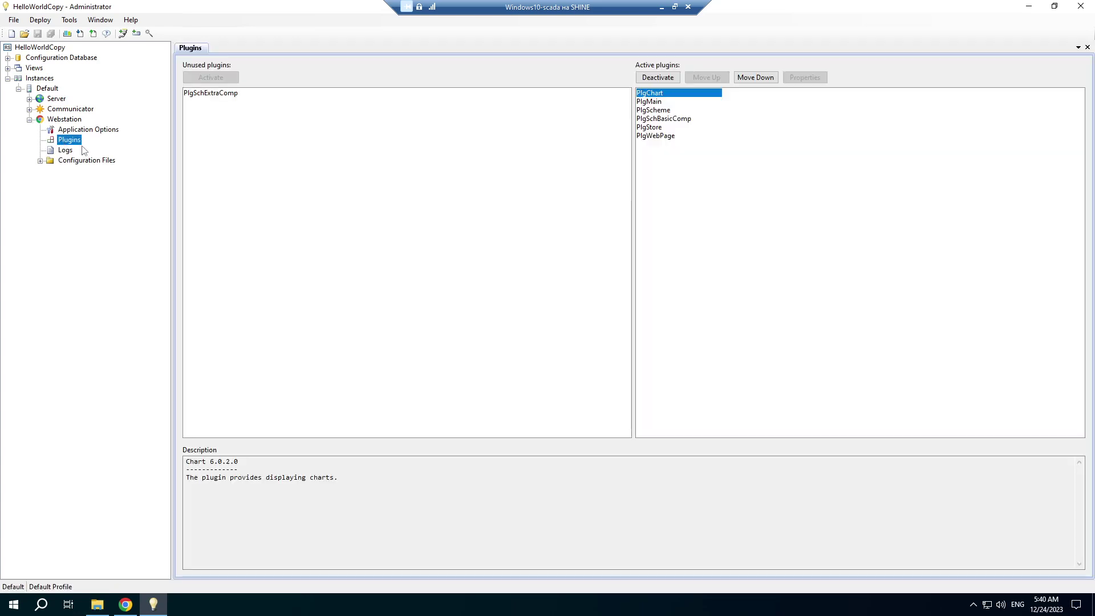
pyautogui.click(217, 94)
pyautogui.click(211, 78)
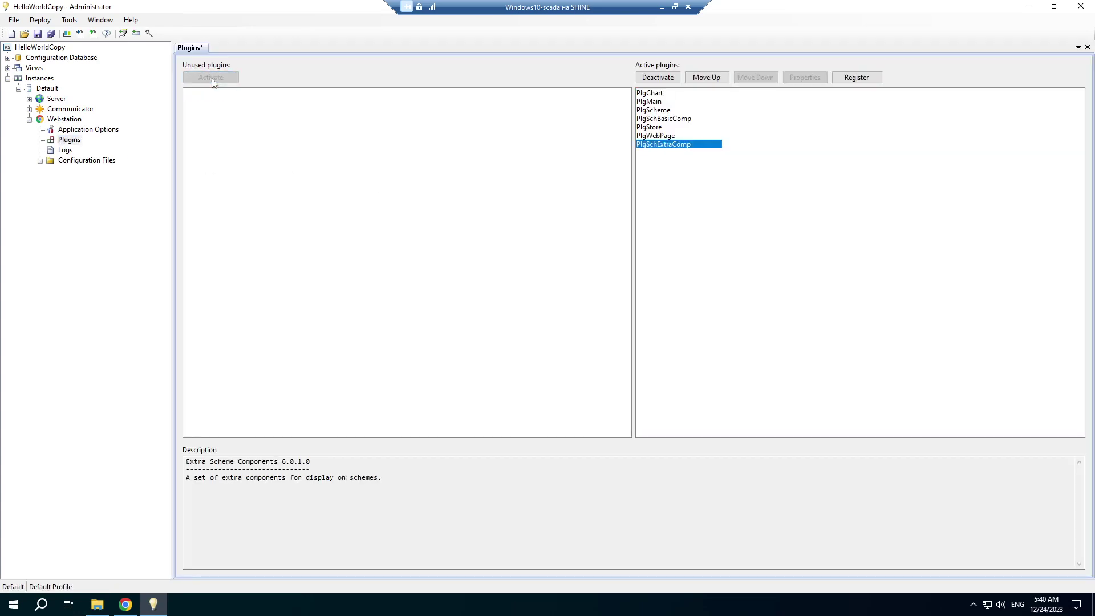
# - Upload the Default instance configuration using Default Profile and open the Webstation log ScadaWeb.log
pyautogui.click(93, 34)
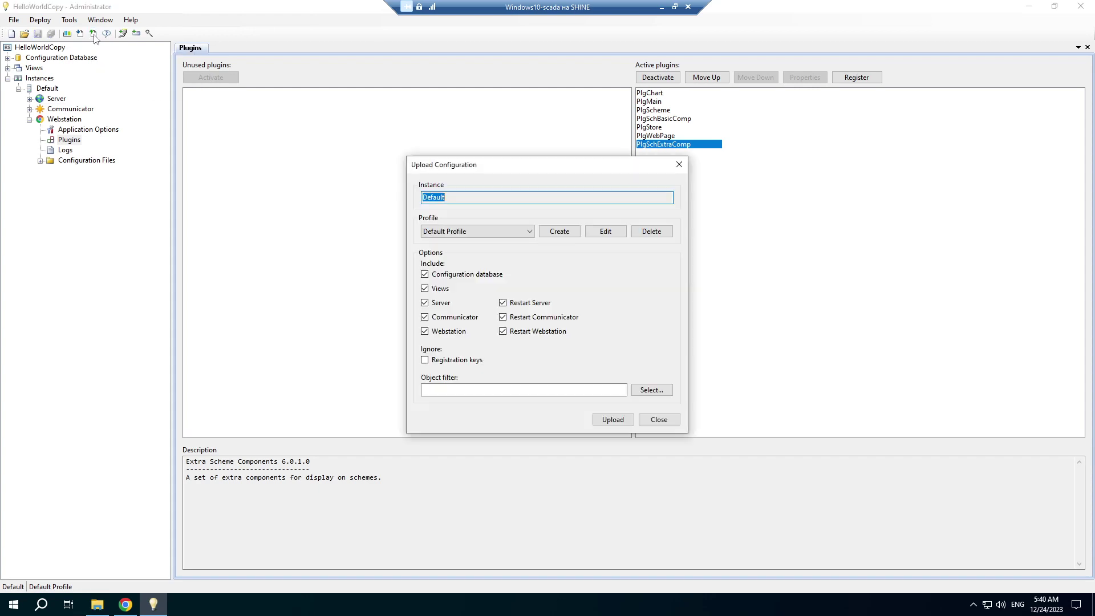
pyautogui.click(607, 422)
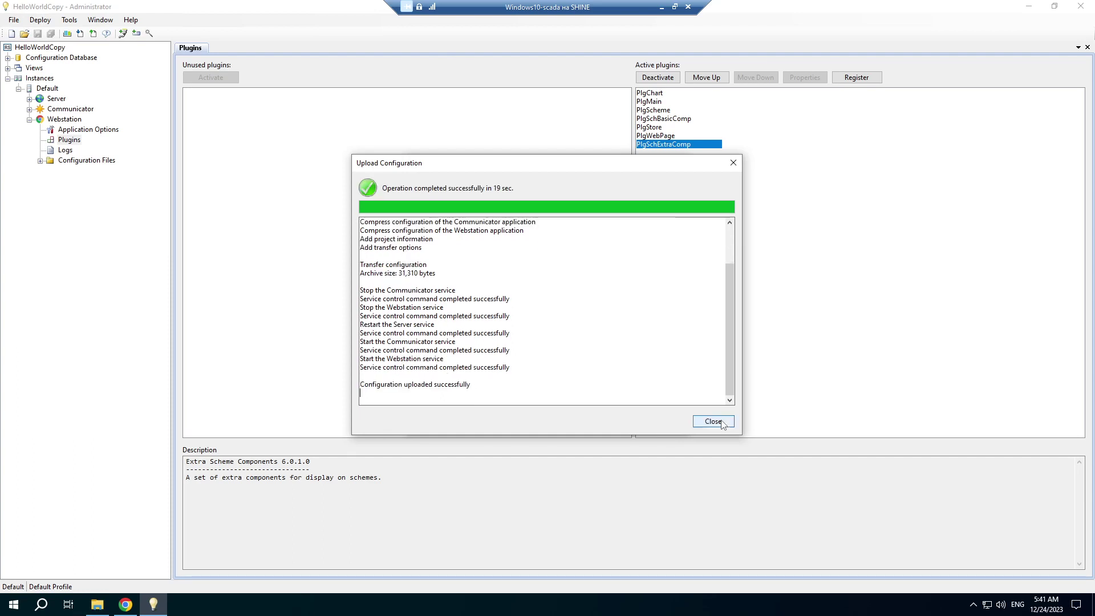
pyautogui.click(716, 422)
pyautogui.click(65, 150)
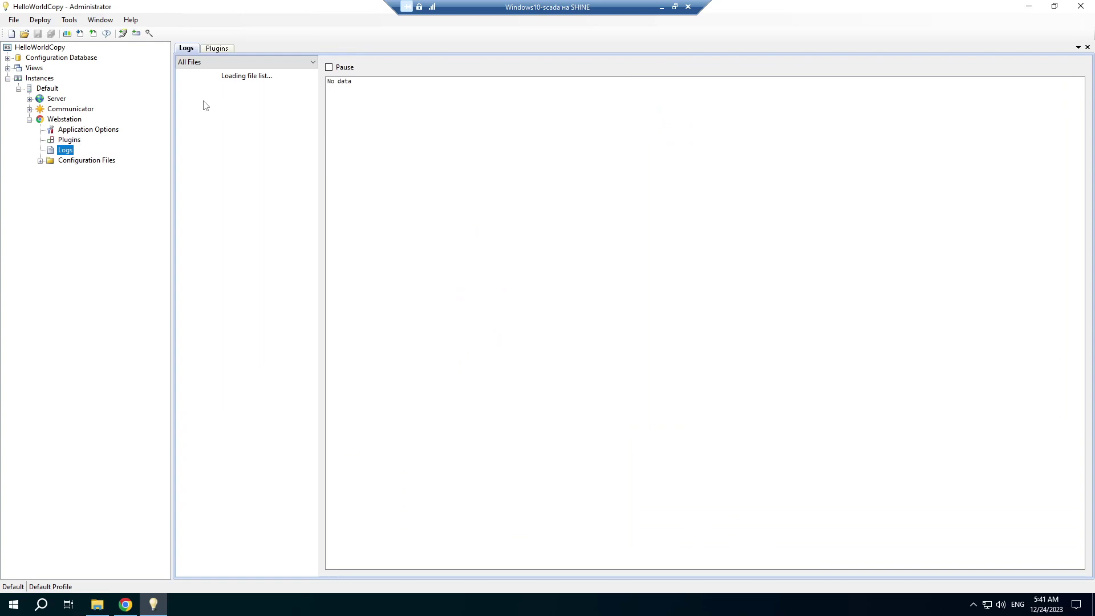
pyautogui.click(213, 92)
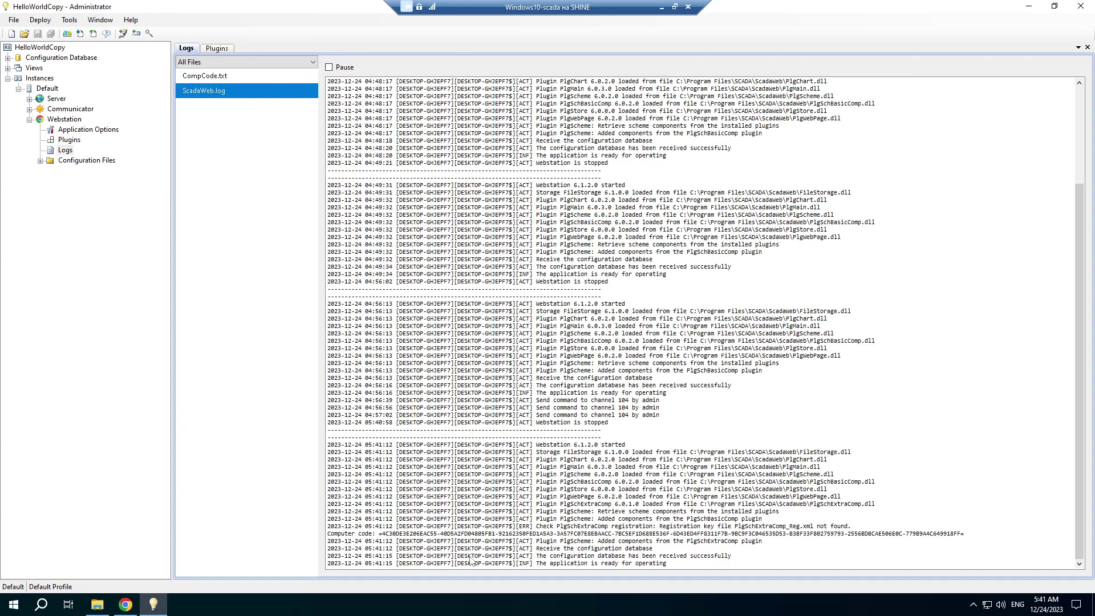
# - Register the PlgSchExtraComp plugin: copy the computer code, paste the registration key and save the registration
pyautogui.click(206, 50)
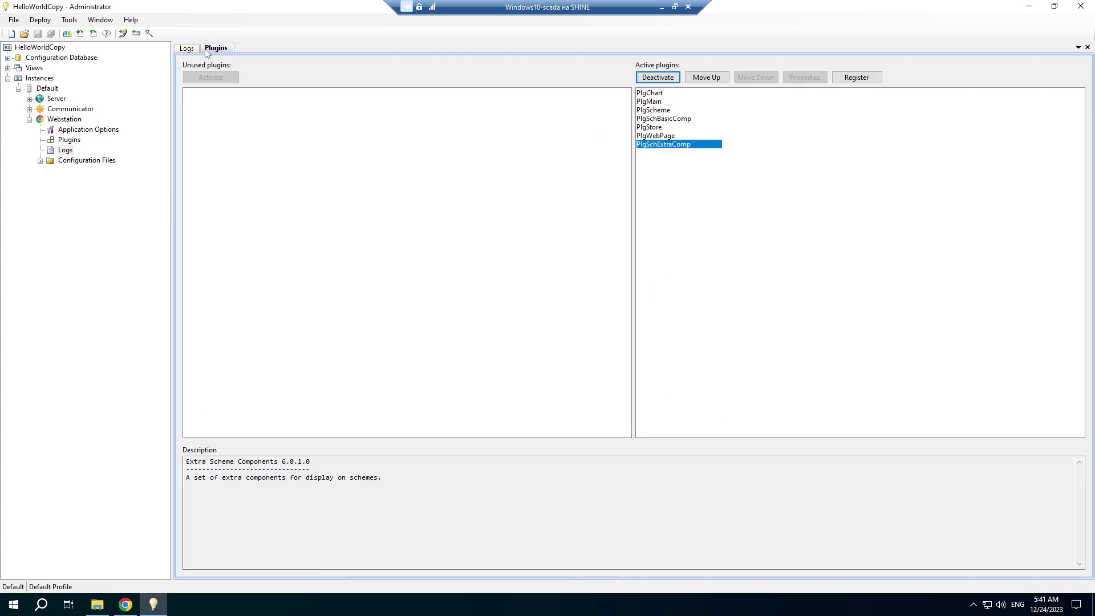
pyautogui.click(860, 79)
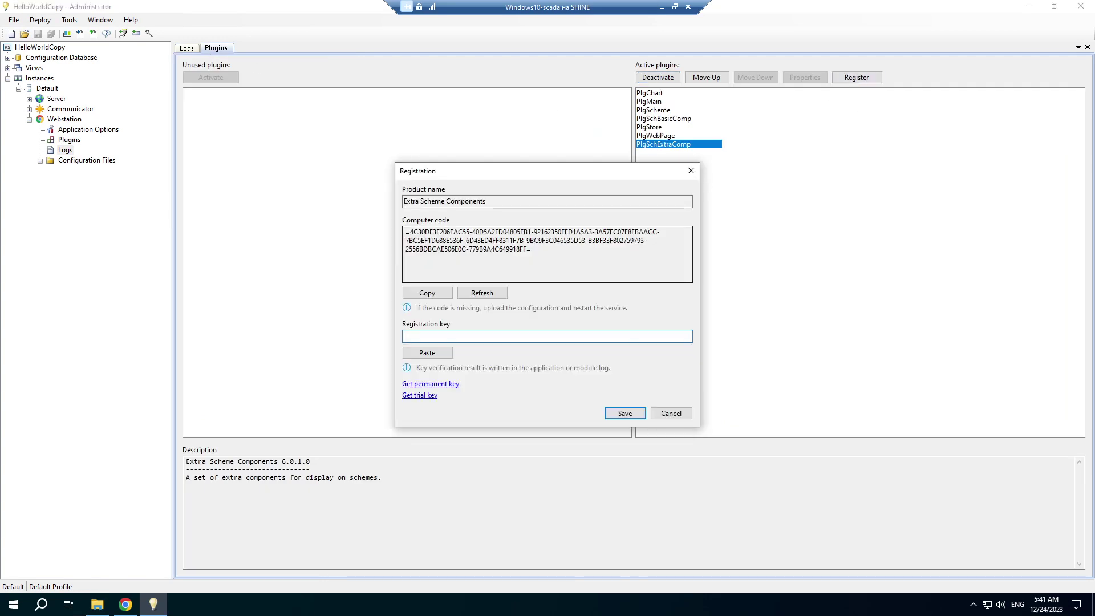
pyautogui.click(428, 293)
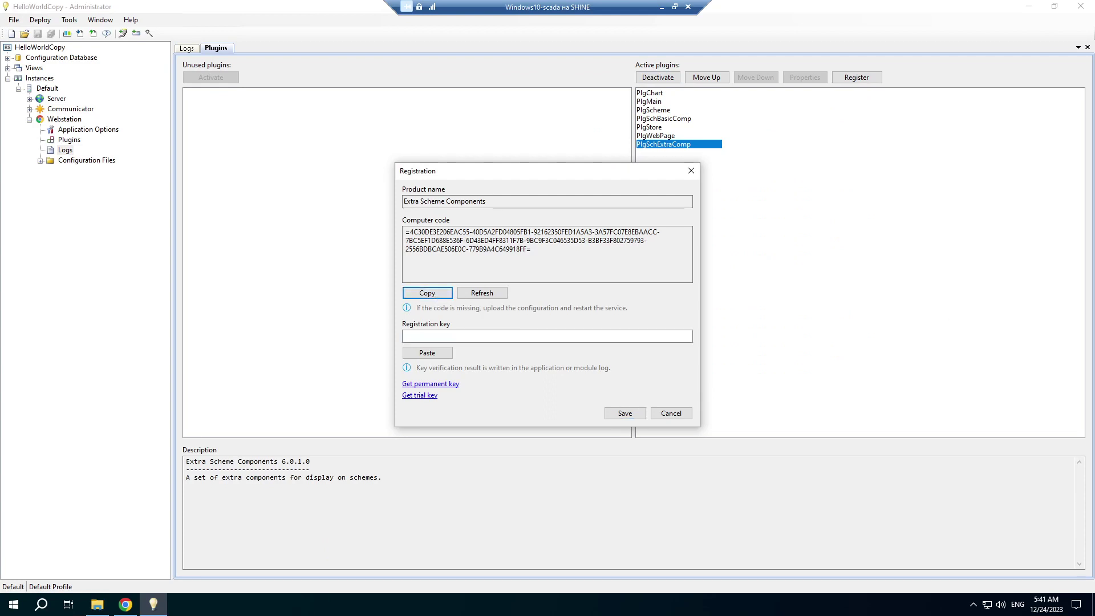
pyautogui.click(432, 355)
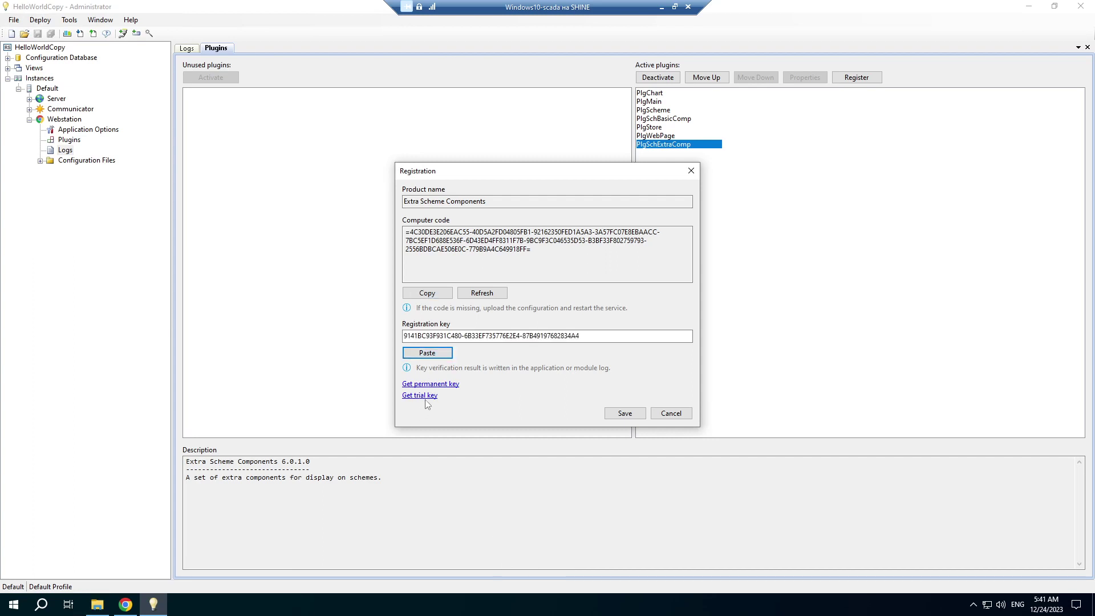
pyautogui.click(625, 414)
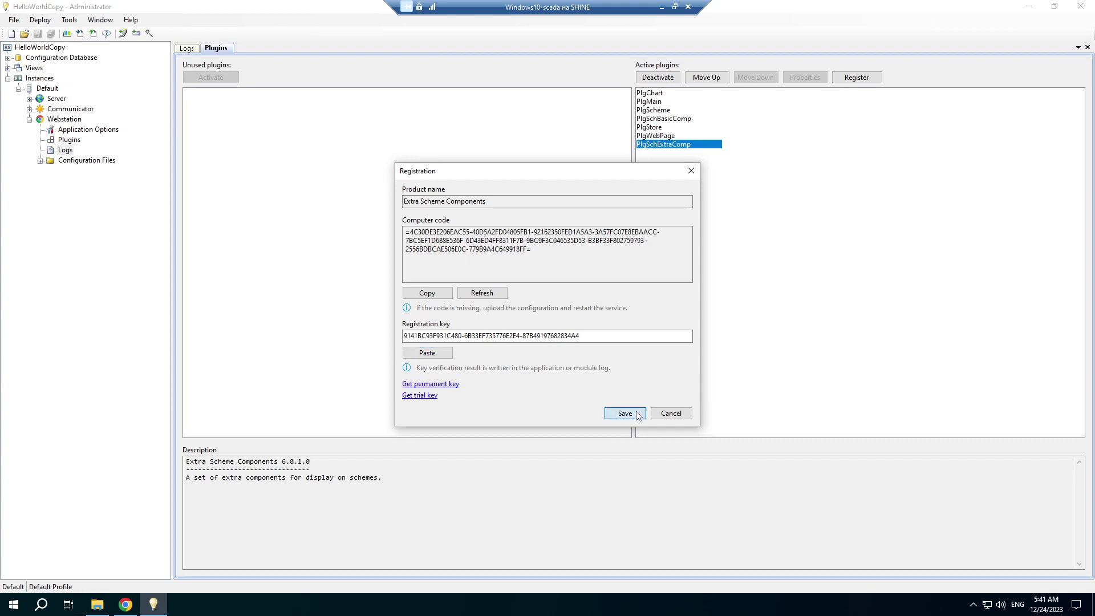
# - Create a new Scheme View file named TestScheme2.sch in the HelloWorld views folder
pyautogui.click(8, 68)
pyautogui.click(18, 79)
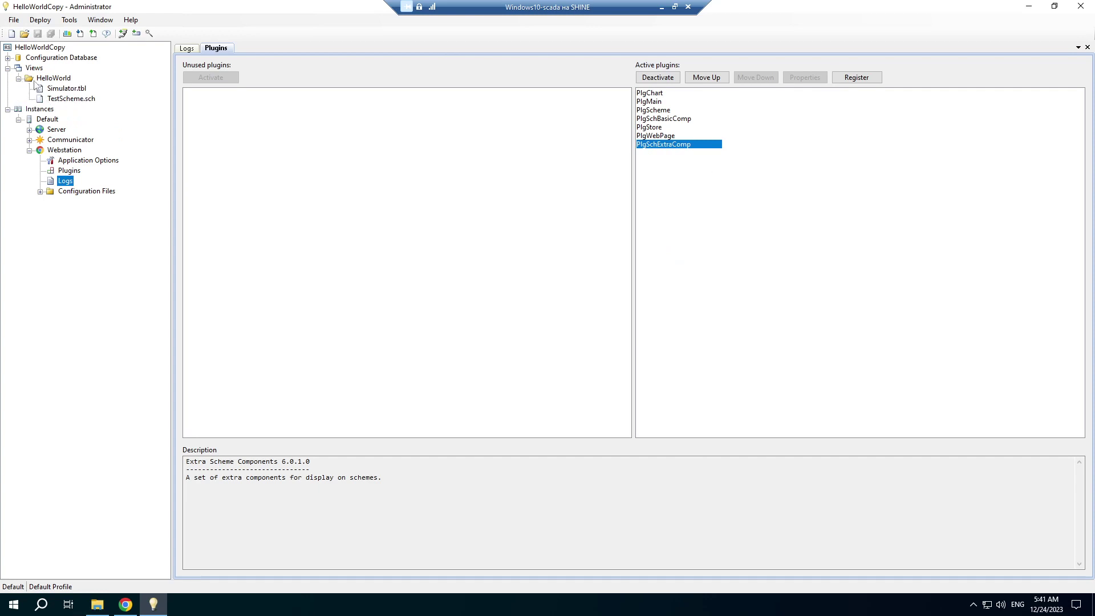
pyautogui.rightClick(34, 79)
pyautogui.click(57, 89)
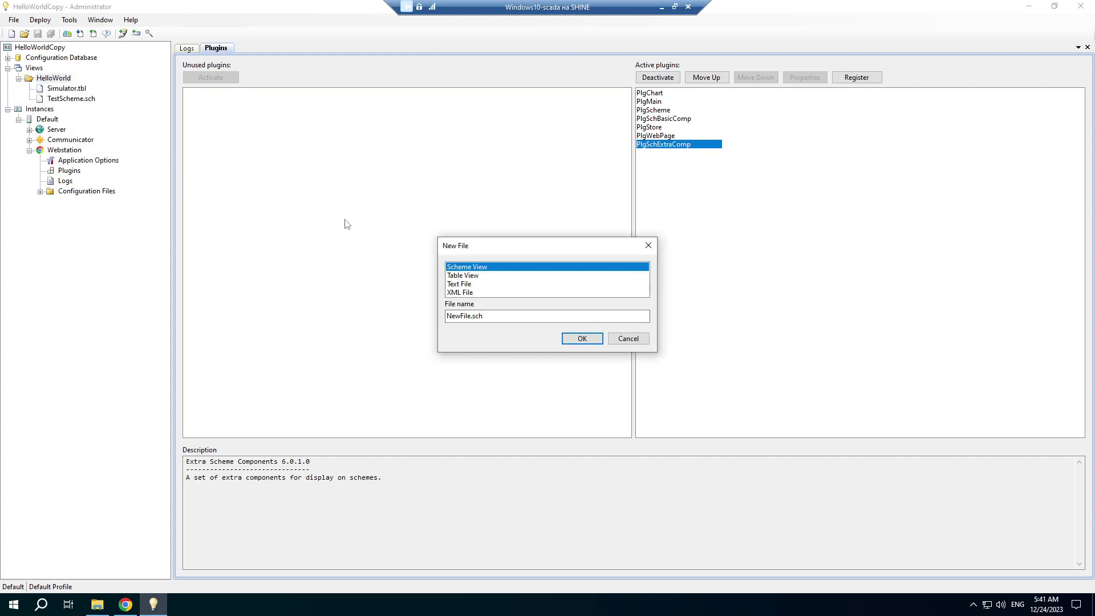
pyautogui.click(469, 315)
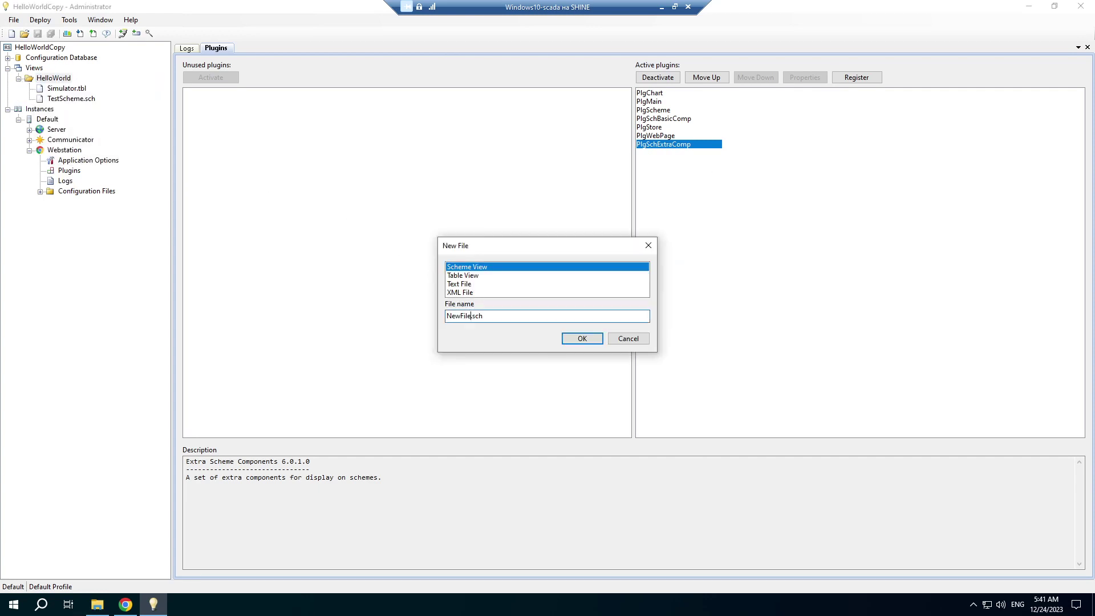
pyautogui.doubleClick(463, 316)
pyautogui.write('TestScheme2')
pyautogui.click(581, 339)
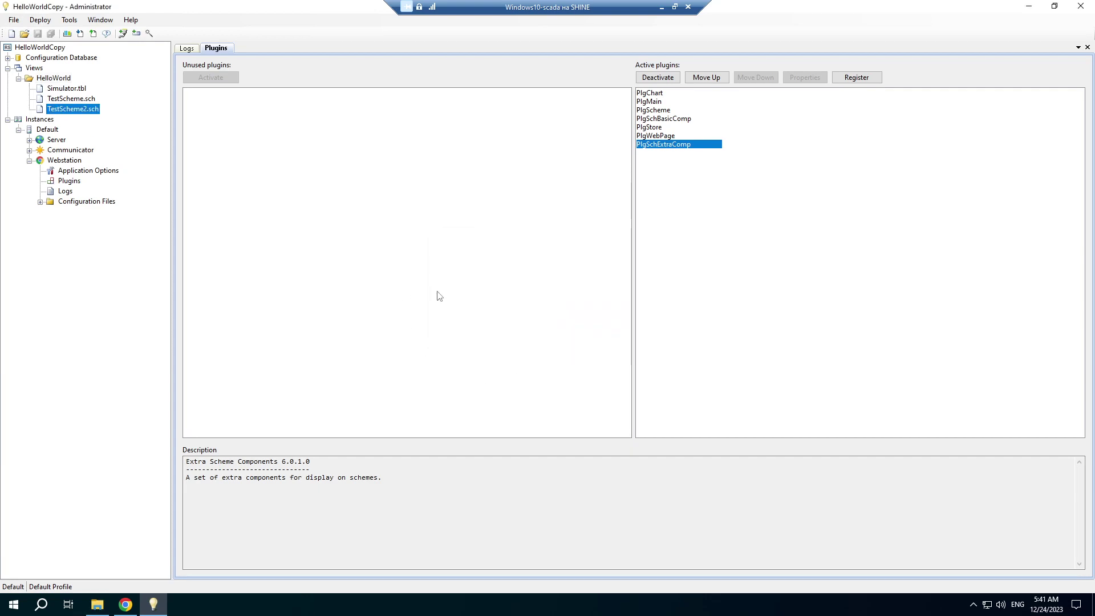
# - Open TestScheme2.sch in Scheme Editor, allowing ScadaSchemeEditor.exe to make changes to the device
pyautogui.doubleClick(77, 114)
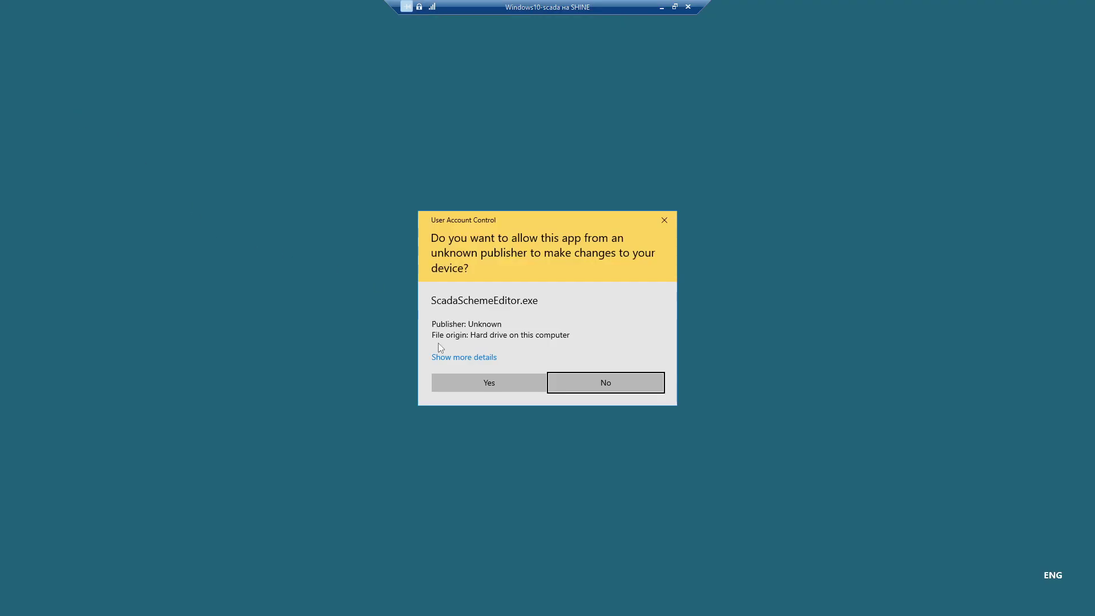
pyautogui.click(459, 385)
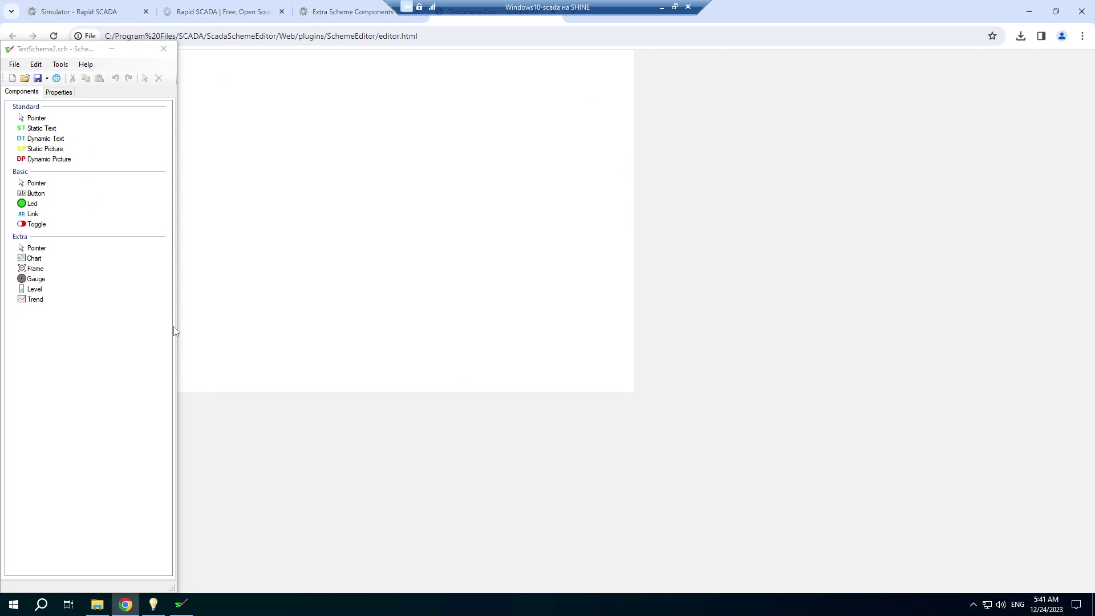
pyautogui.click(176, 326)
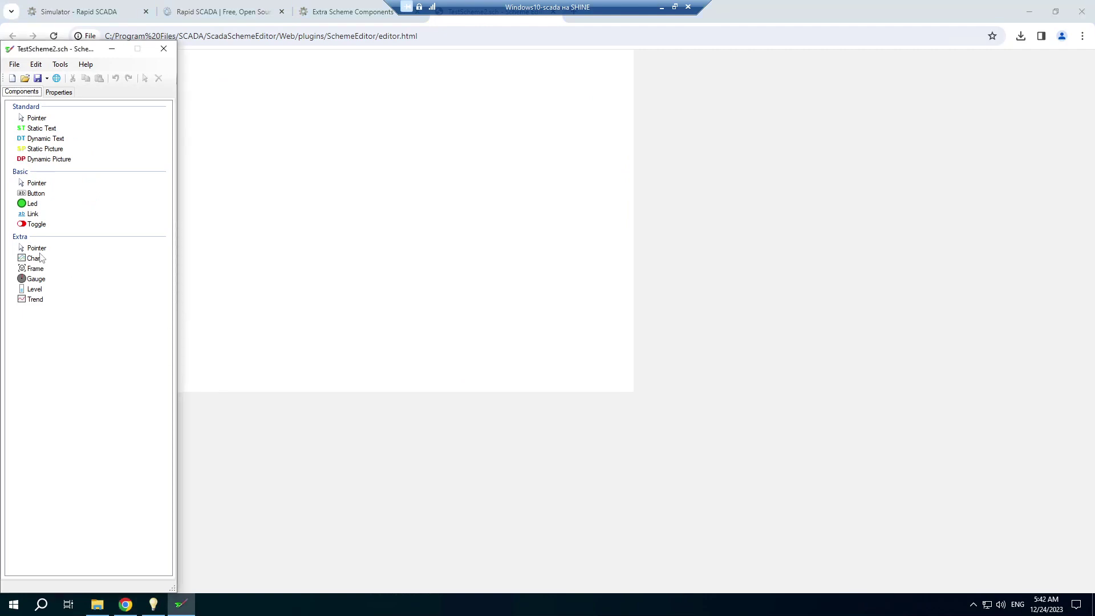
# - Place a Chart component on the scheme at about 50; 40 and set its size to 400; 300
pyautogui.click(33, 259)
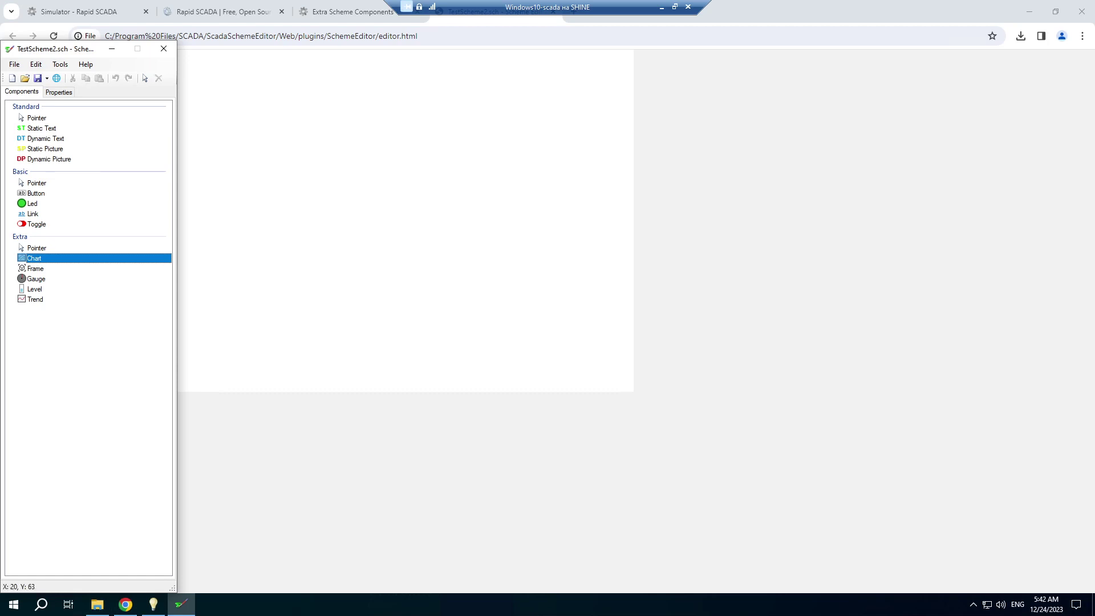
pyautogui.click(207, 73)
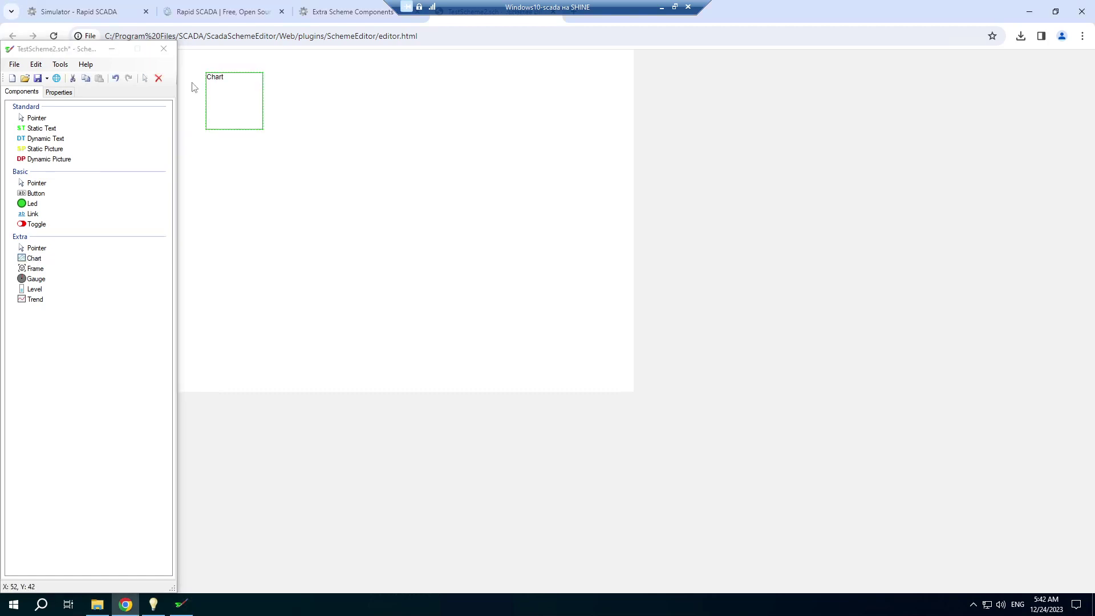
pyautogui.click(63, 93)
pyautogui.click(95, 297)
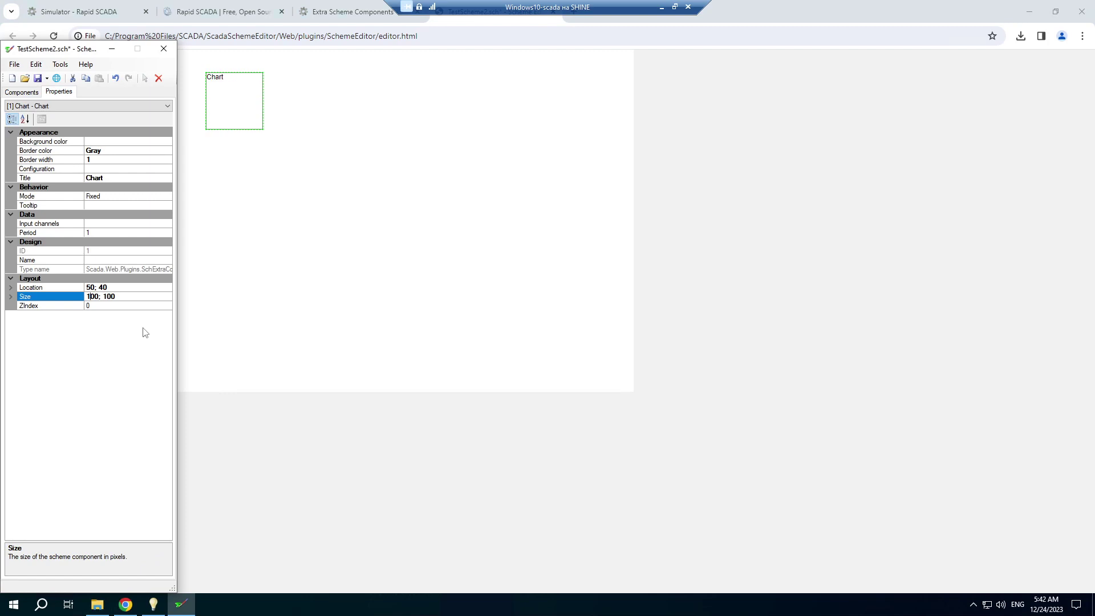
pyautogui.press('BackSpace')
pyautogui.write('4')
pyautogui.press('Return')
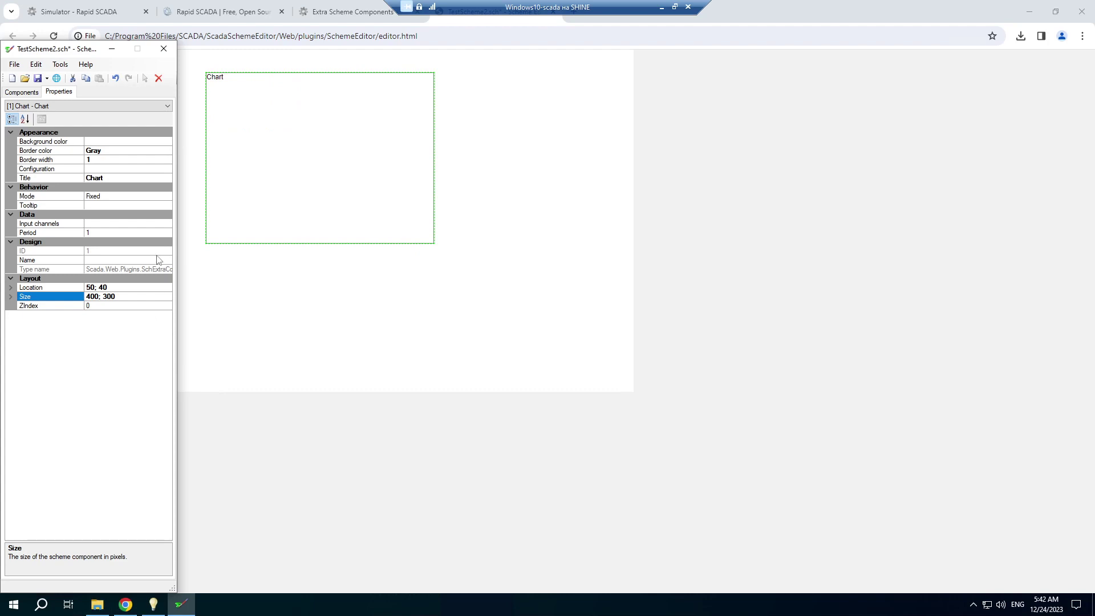
# - Place a Frame component below the chart at about 55; 375 and set its size to 300; 200
pyautogui.click(21, 92)
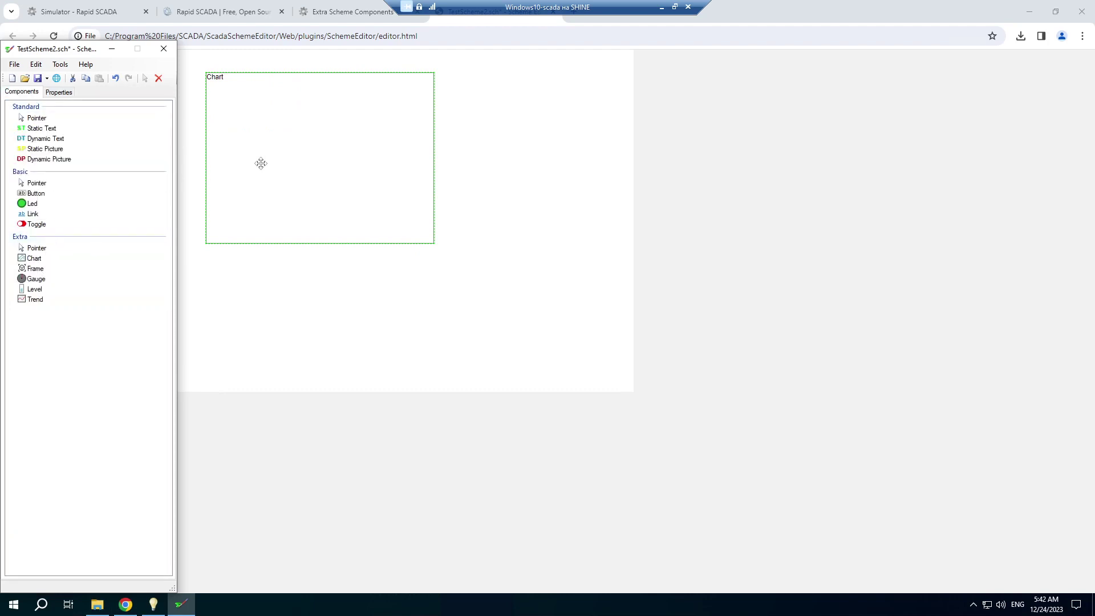
pyautogui.click(38, 268)
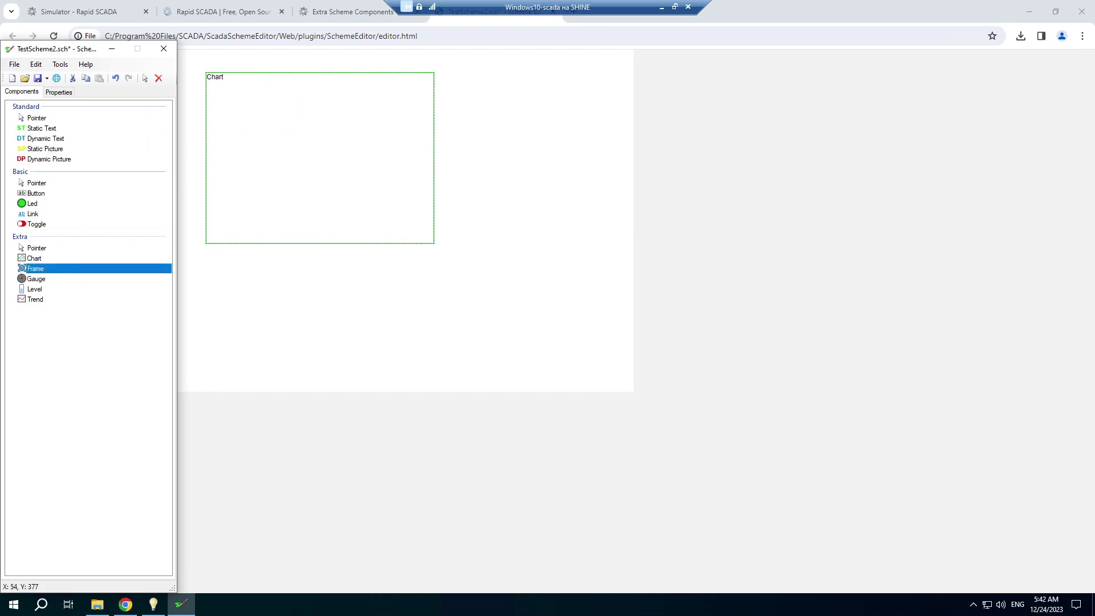
pyautogui.click(208, 264)
pyautogui.click(63, 92)
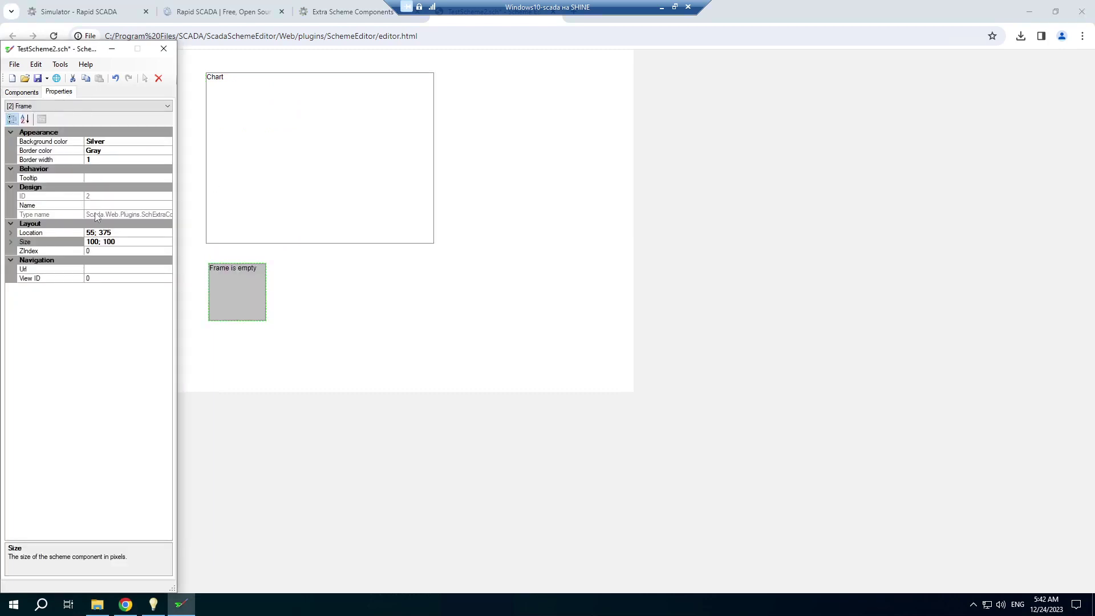
pyautogui.click(89, 242)
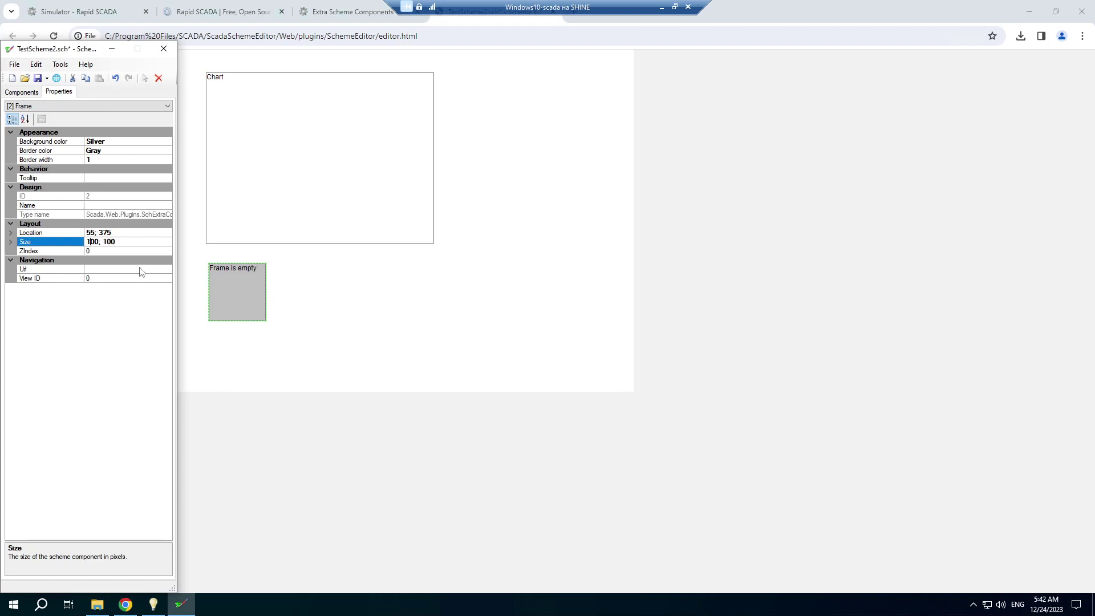
pyautogui.press('BackSpace')
pyautogui.write('3')
pyautogui.press('BackSpace')
pyautogui.write('2')
pyautogui.press('Return')
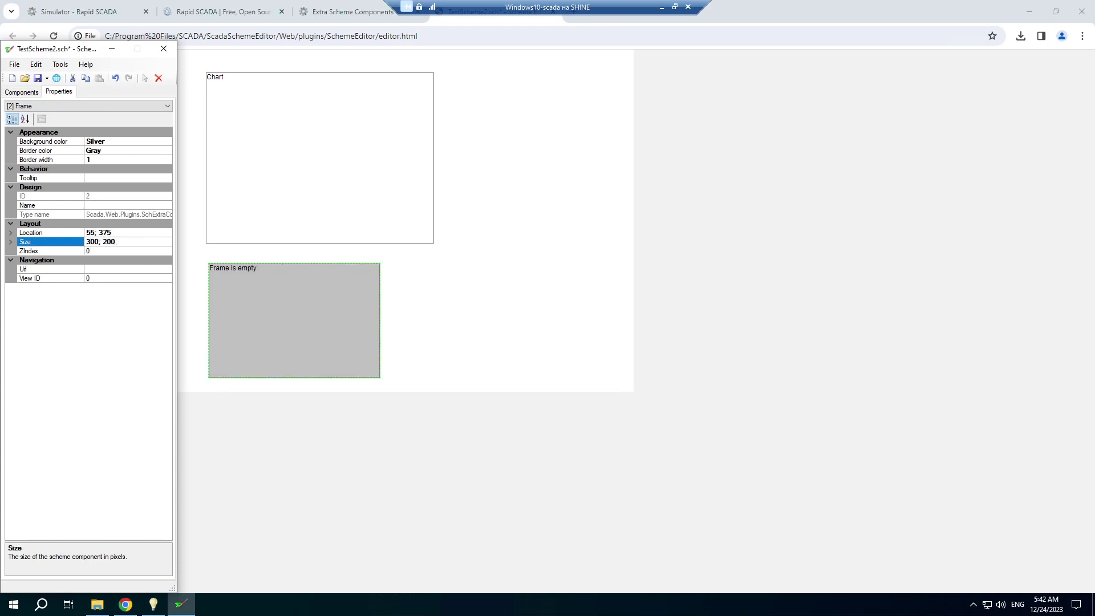
# - Place a Gauge component on the scheme to the right of the chart, near its upper edge
pyautogui.click(35, 92)
pyautogui.click(38, 277)
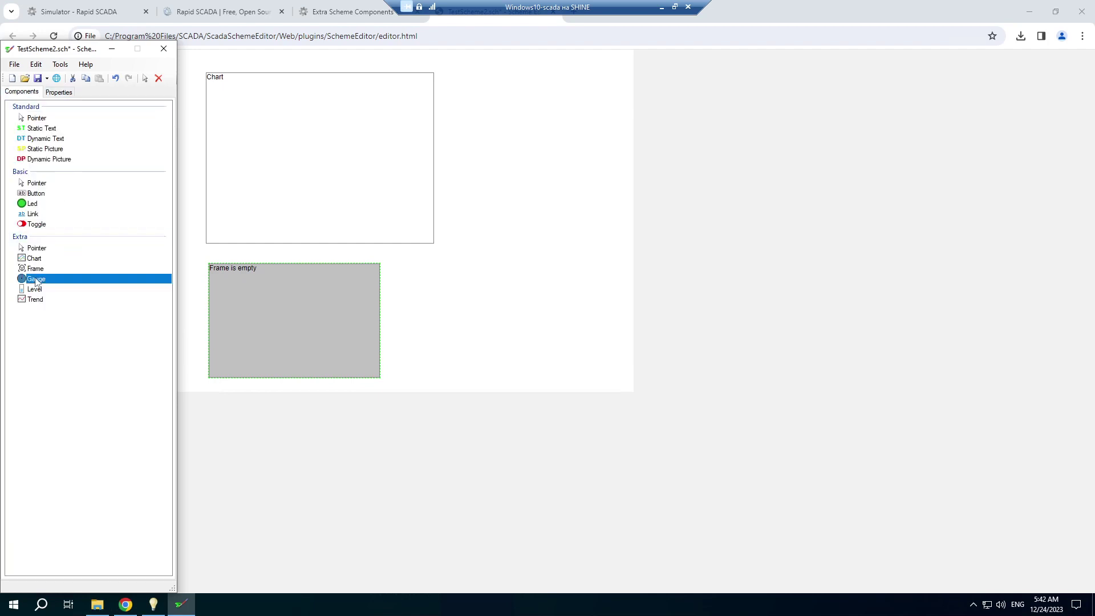
pyautogui.click(481, 83)
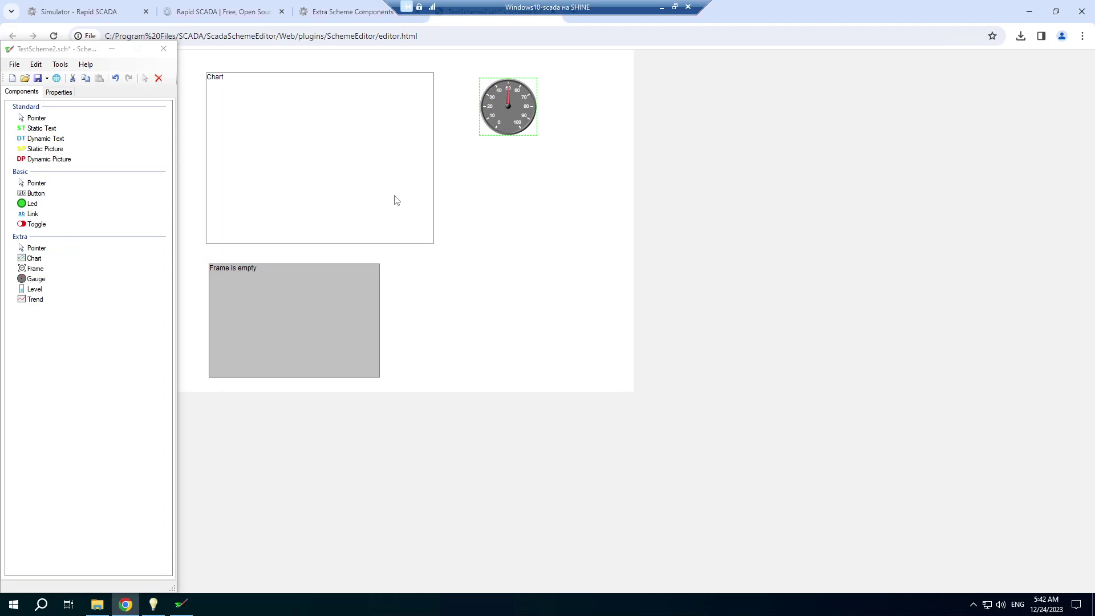
# - Place a Level component below the gauge at about 565; 205 and a Trend component beneath it at about 540; 350
pyautogui.click(38, 289)
pyautogui.click(500, 168)
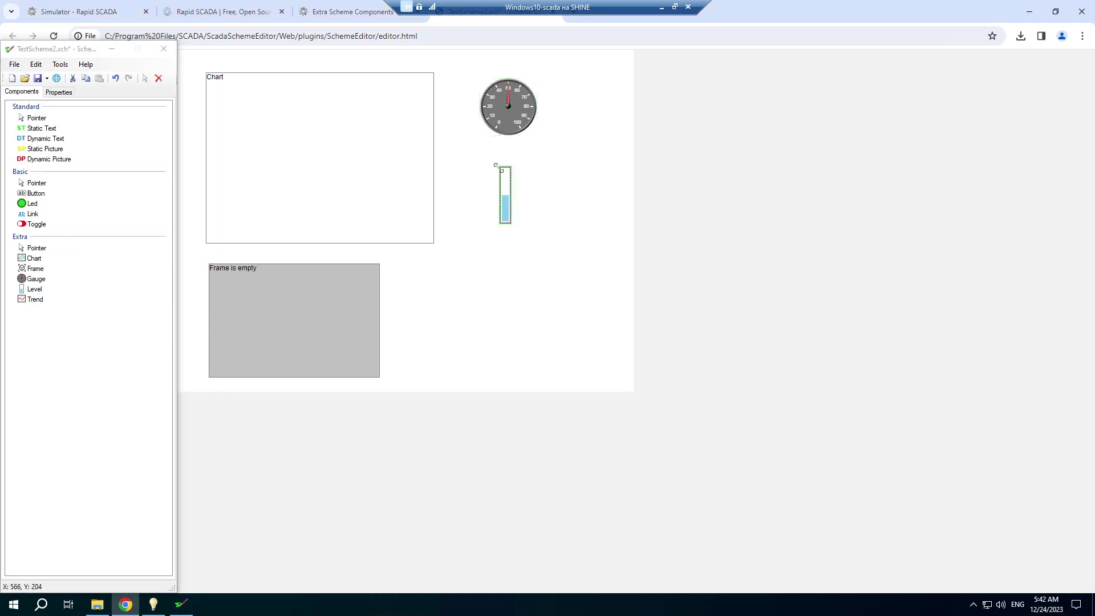
pyautogui.click(34, 300)
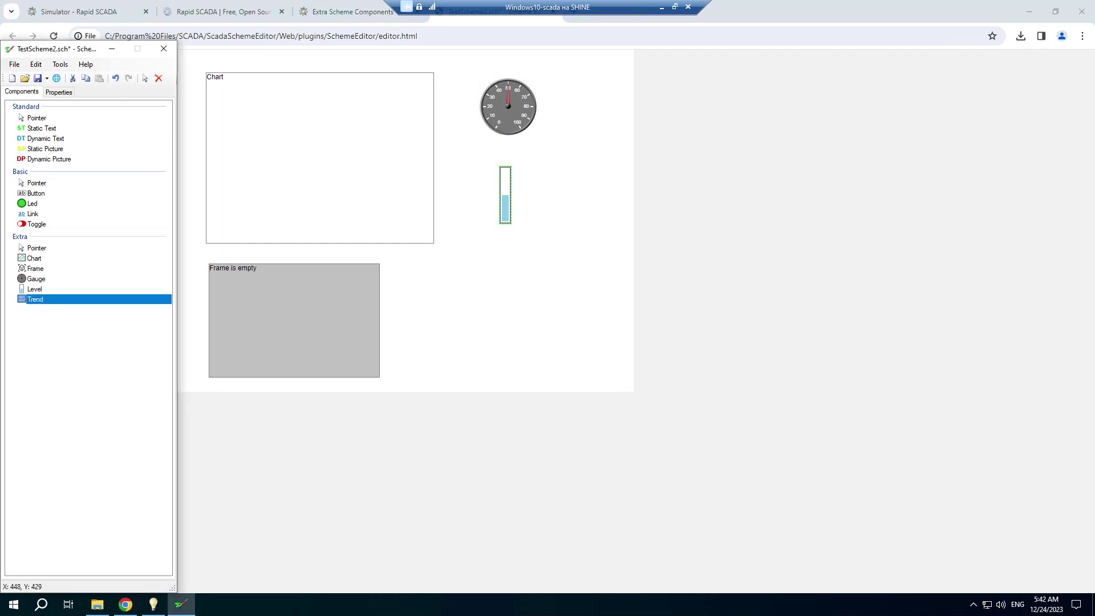
pyautogui.click(486, 249)
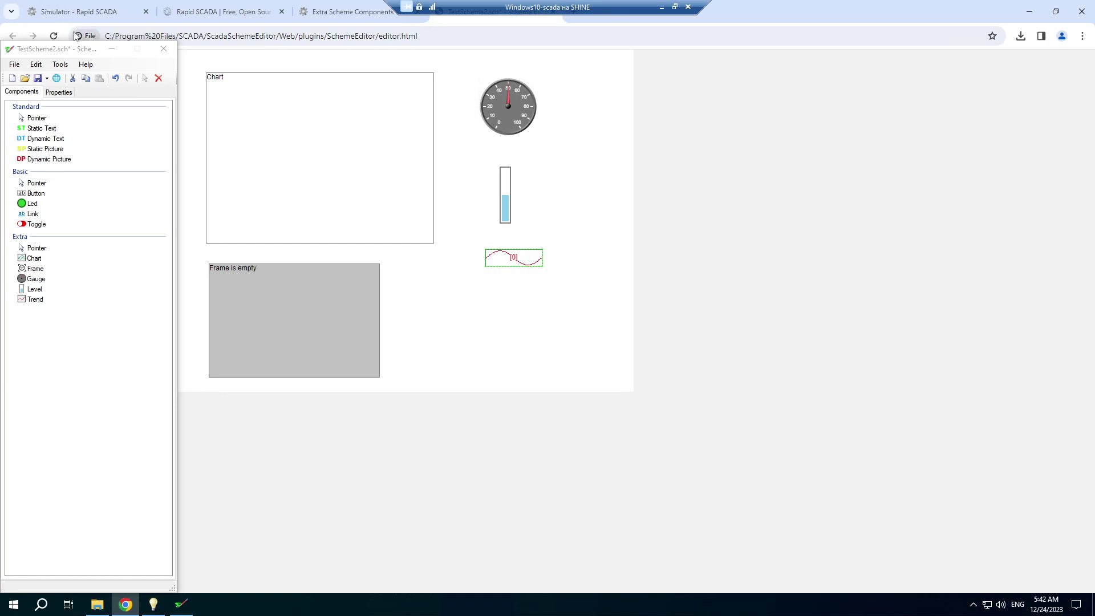
# - Look up the Triangle item's channel number in the Simulator table view and return to the TestScheme2.sch drawing
pyautogui.click(69, 12)
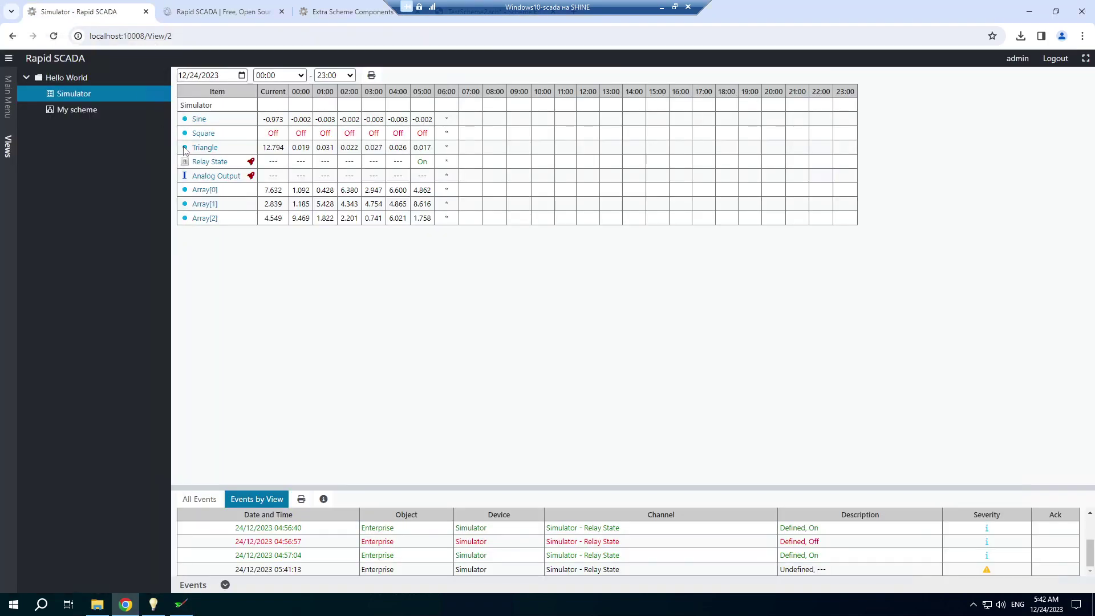
pyautogui.moveTo(186, 150)
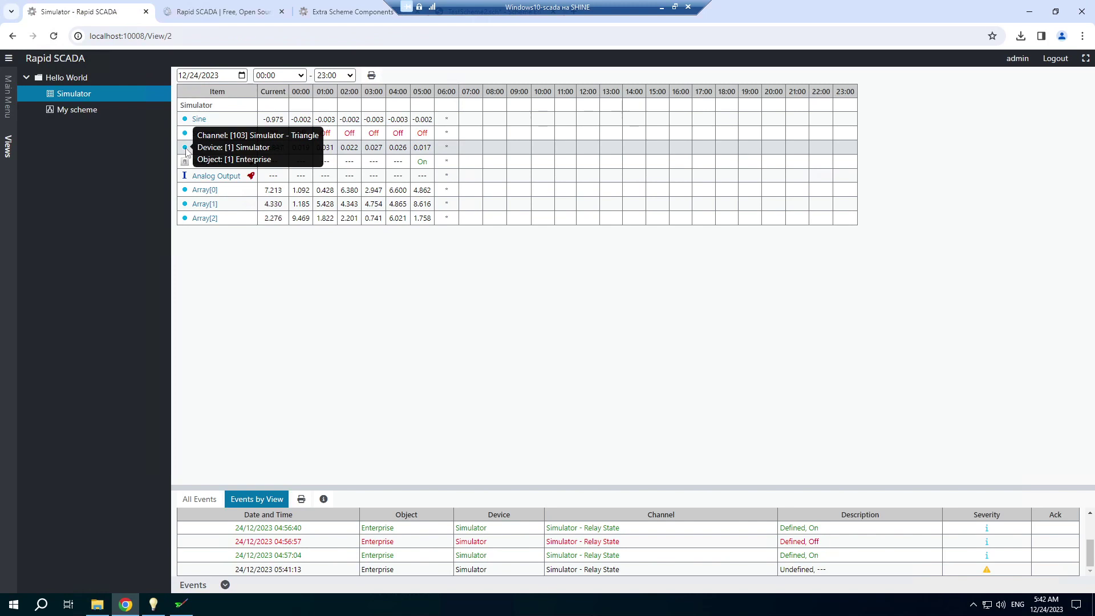
pyautogui.click(344, 13)
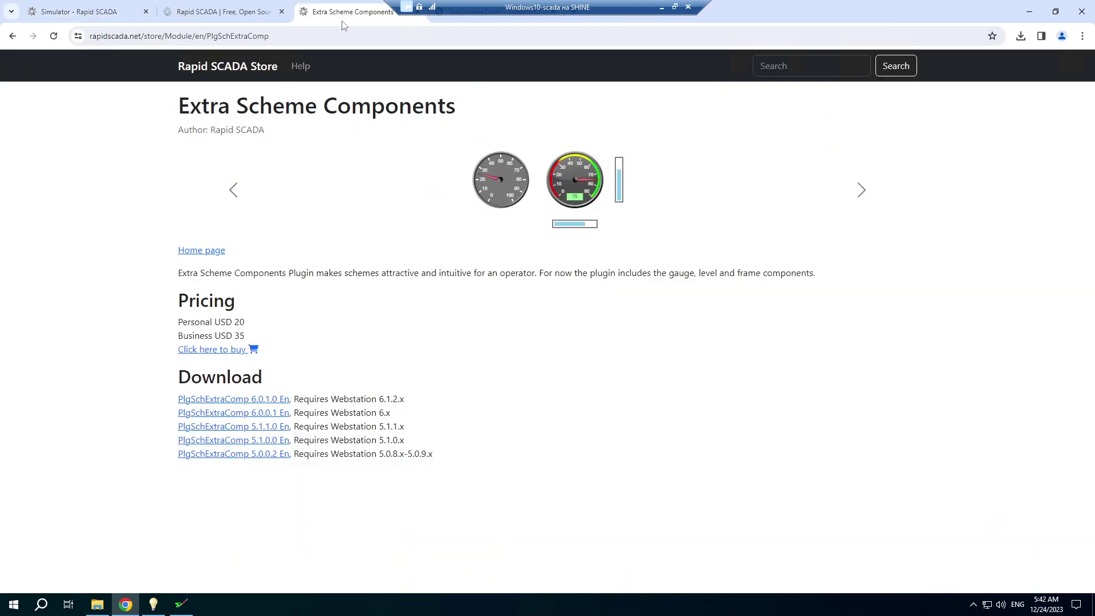
pyautogui.click(98, 17)
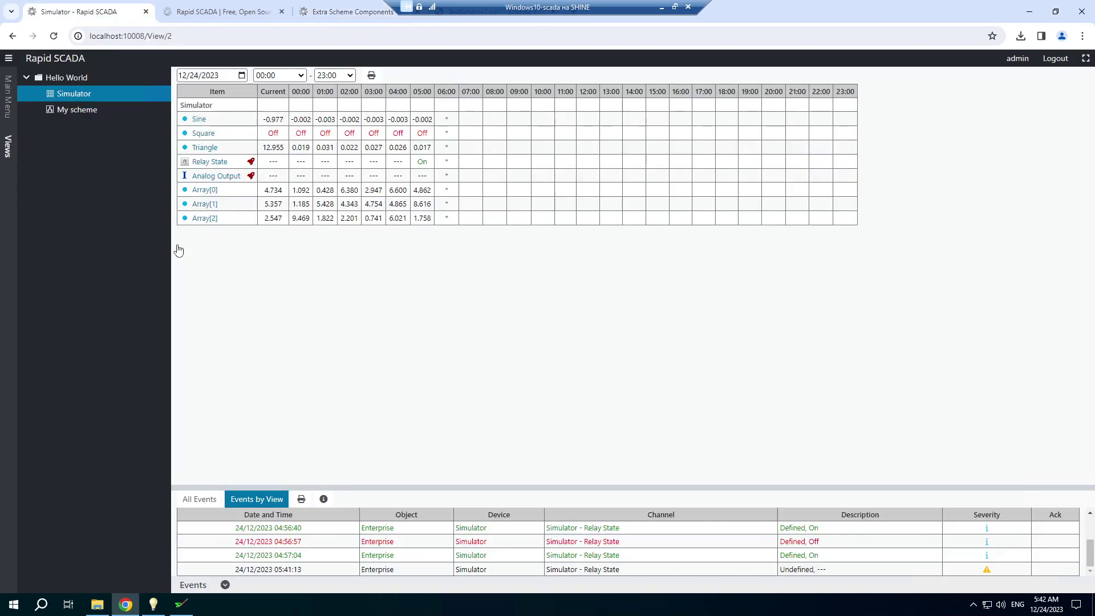
pyautogui.click(182, 603)
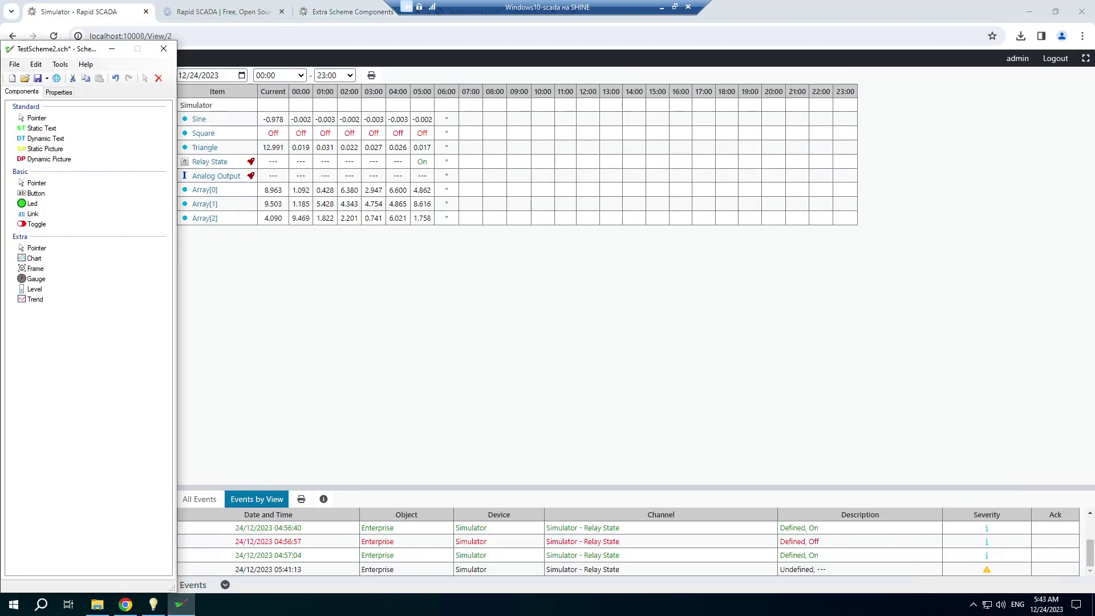
pyautogui.click(458, 16)
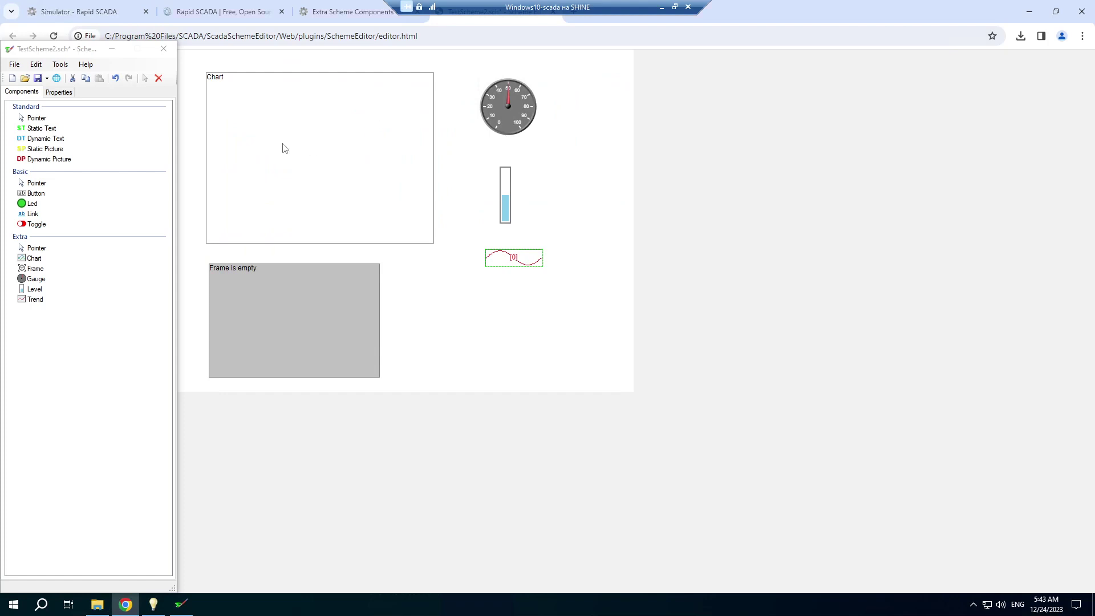
# - Assign input channel 103 to the Chart component
pyautogui.click(59, 92)
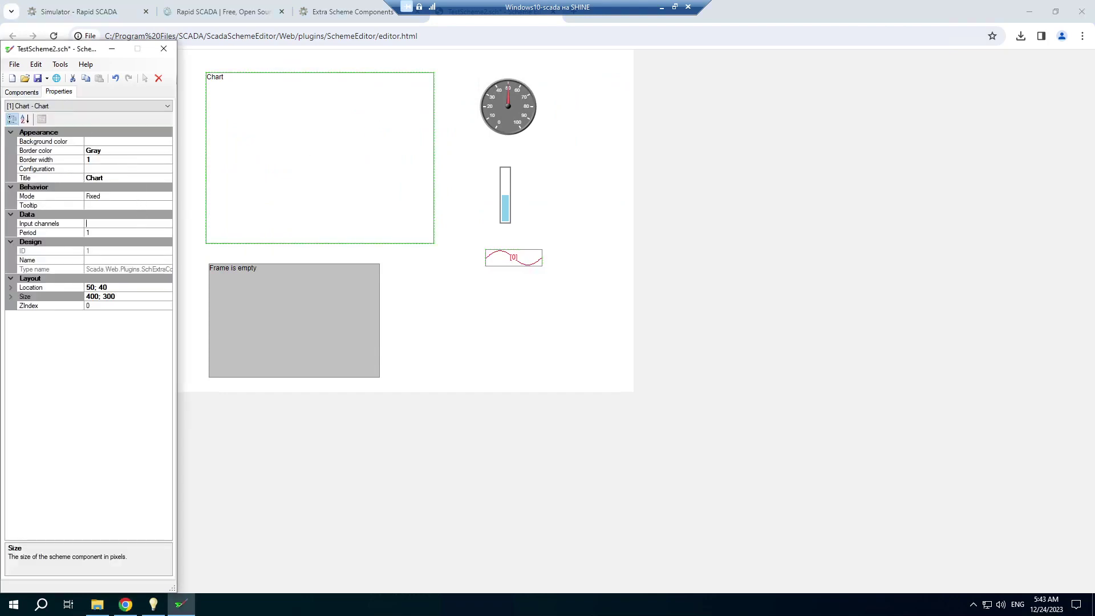
pyautogui.click(168, 224)
pyautogui.click(166, 223)
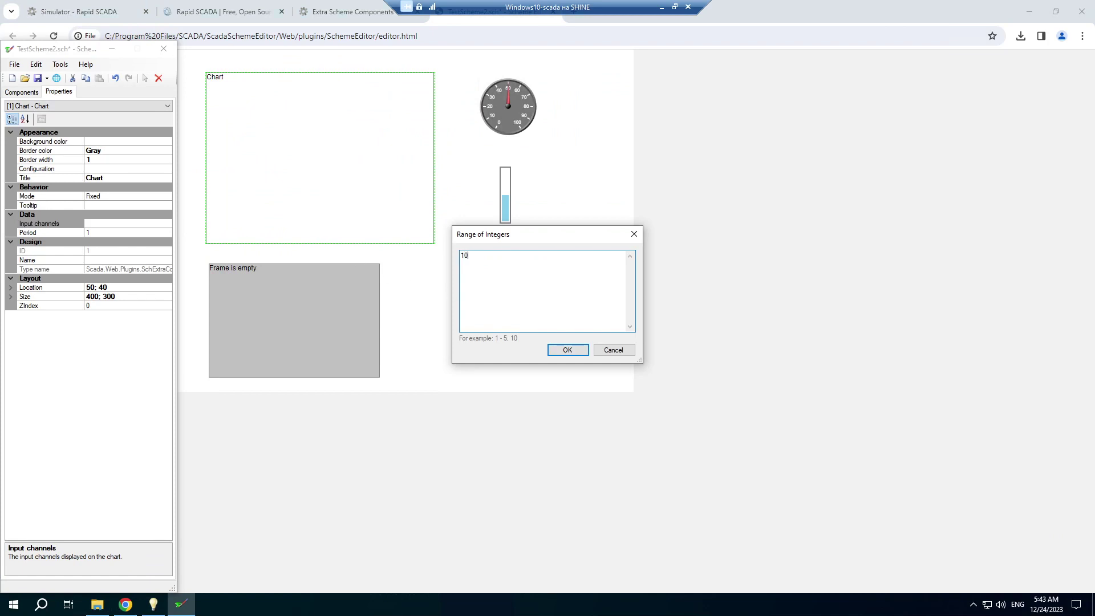
pyautogui.click(567, 350)
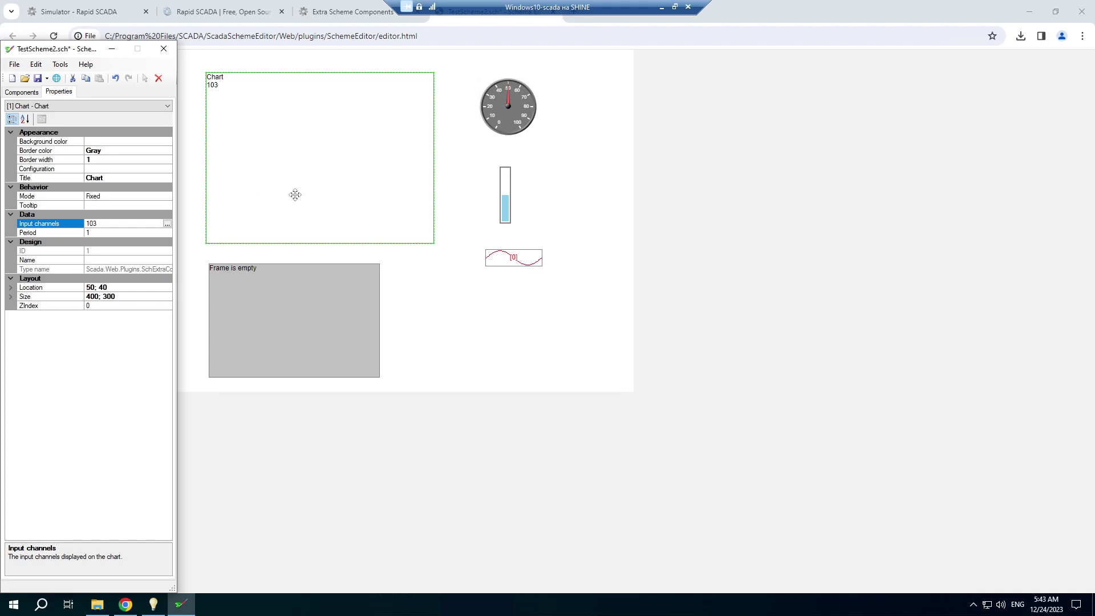
pyautogui.click(272, 306)
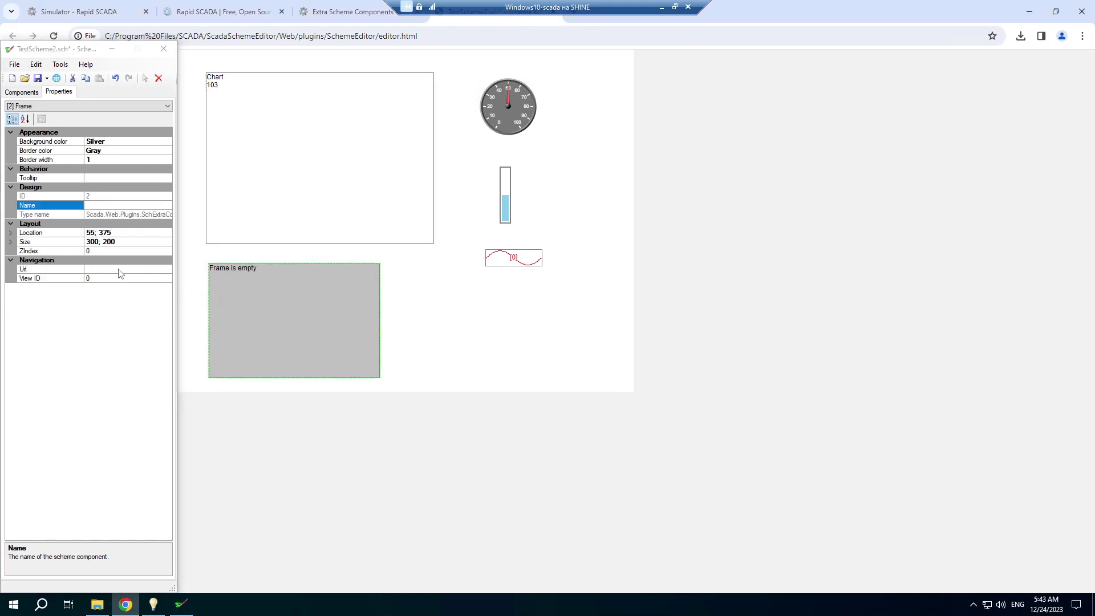
pyautogui.click(117, 270)
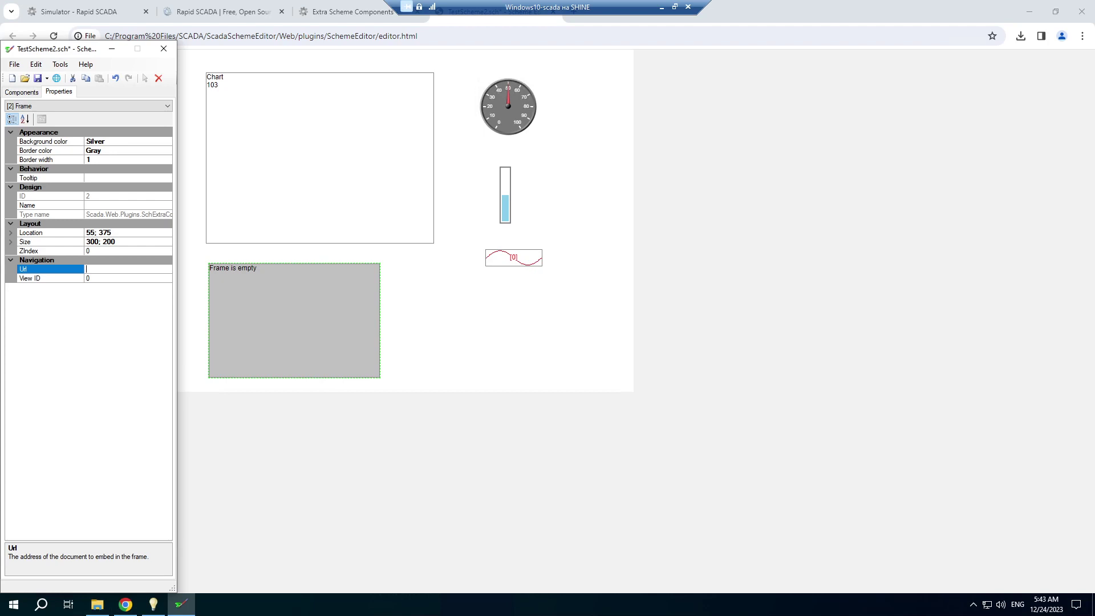
pyautogui.write('https://rapidscada.org')
pyautogui.press('Return')
# - Set the Gauge component's input channel to 103 and its maximum to 15
pyautogui.click(496, 115)
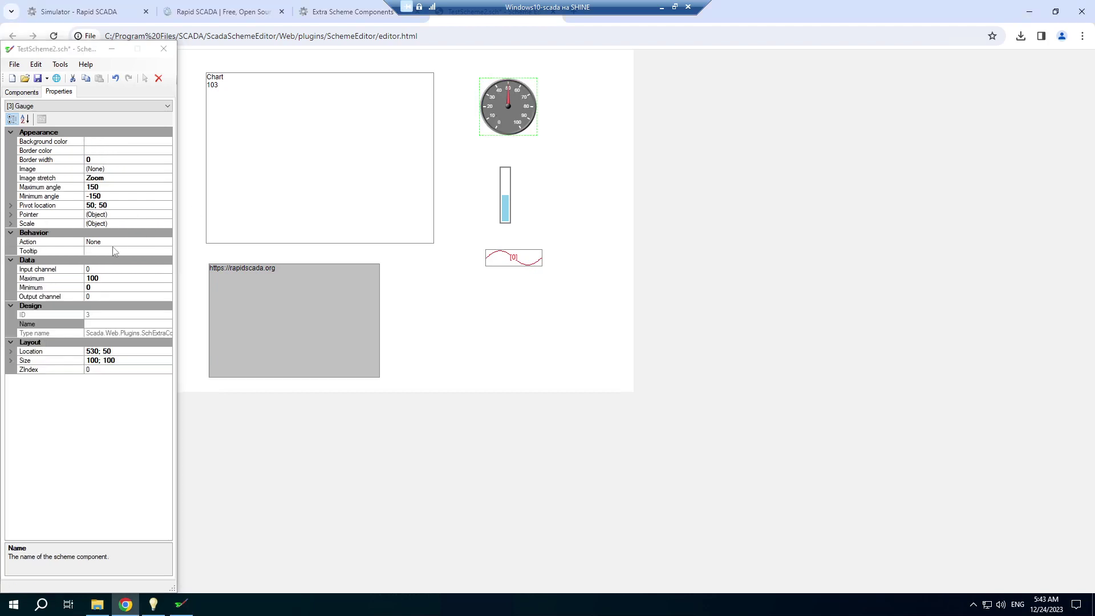
pyautogui.click(102, 269)
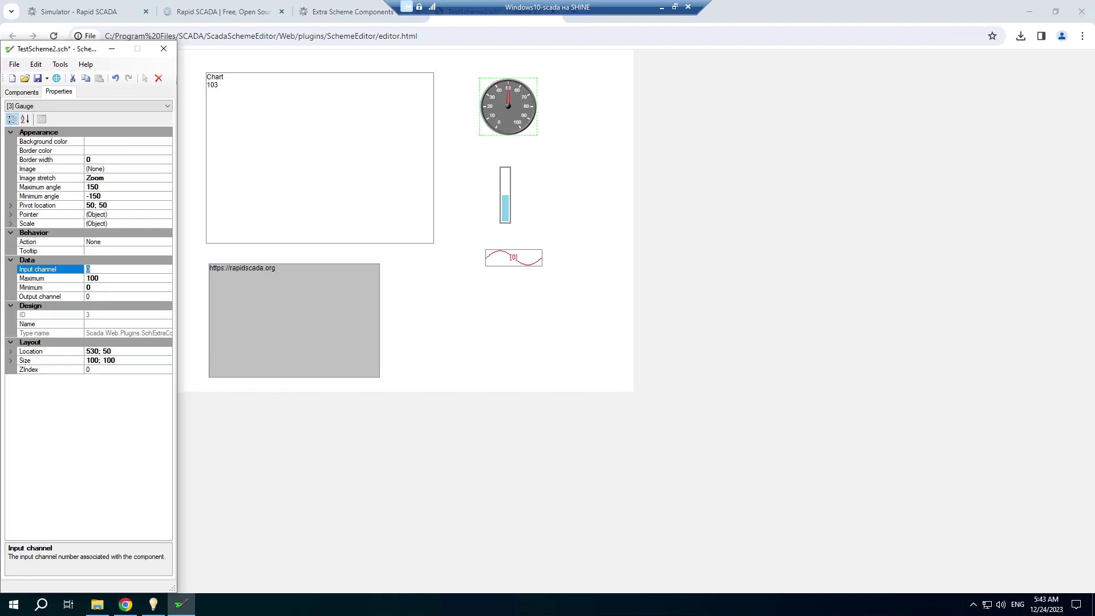
pyautogui.press('Return')
pyautogui.click(100, 278)
pyautogui.hotkey('shift', 'Home')
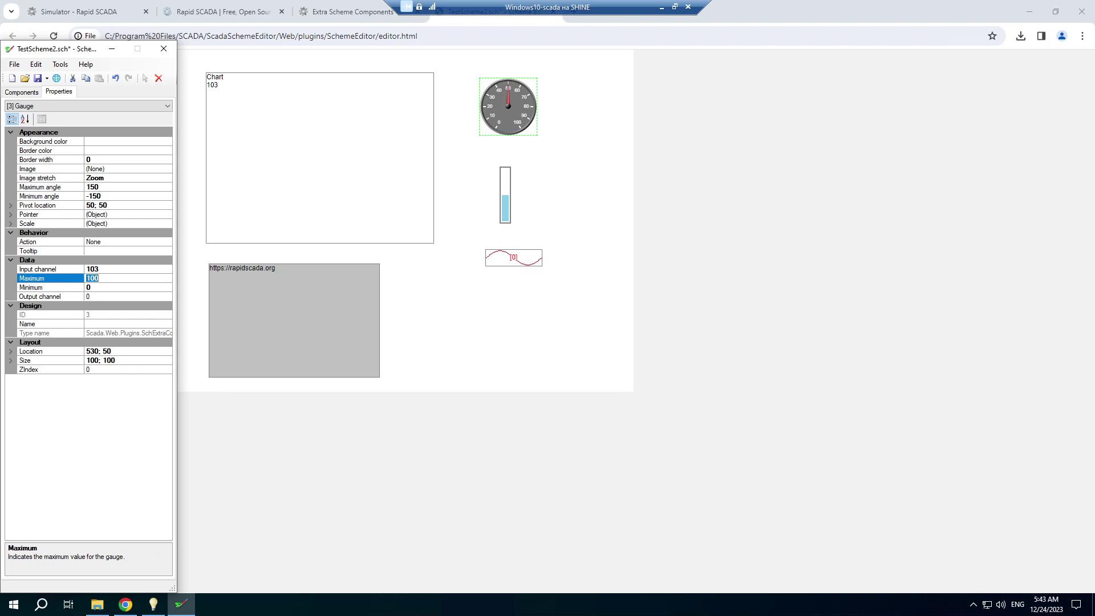
pyautogui.write('15')
pyautogui.press('Return')
# - Set the step of the gauge's scale to 1
pyautogui.click(11, 223)
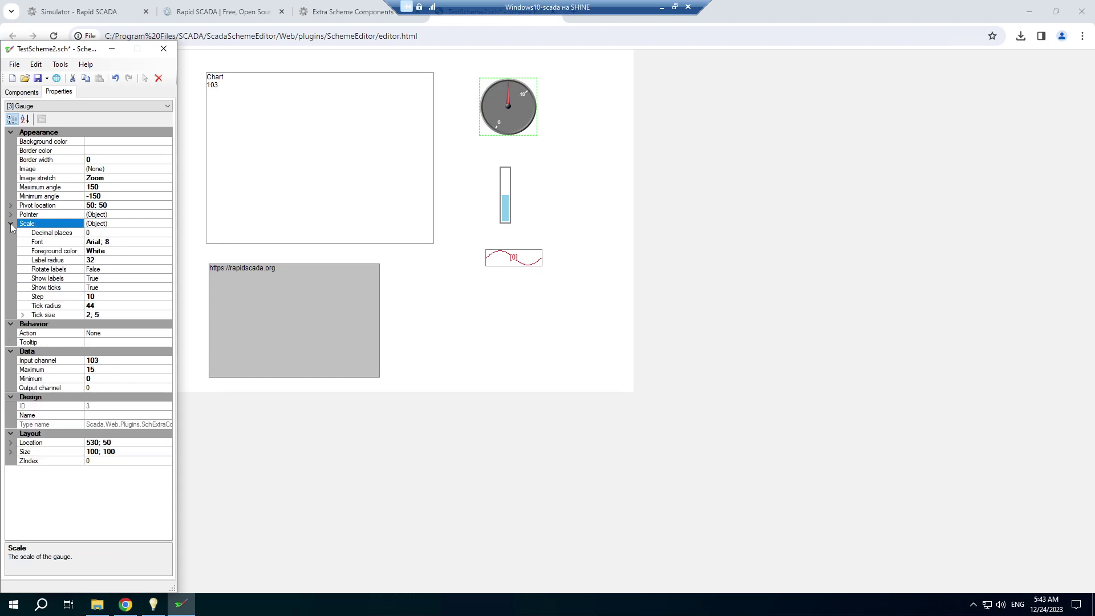
pyautogui.click(110, 297)
pyautogui.press('BackSpace')
pyautogui.press('Return')
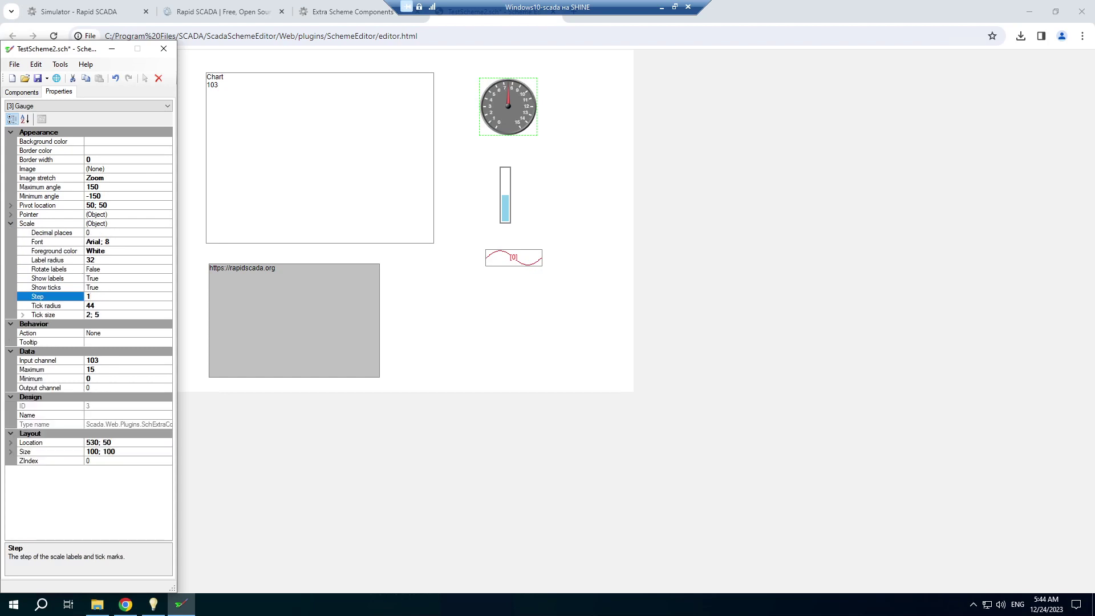
# - Set the Level component's input channel to 103 and its maximum to 15
pyautogui.click(506, 197)
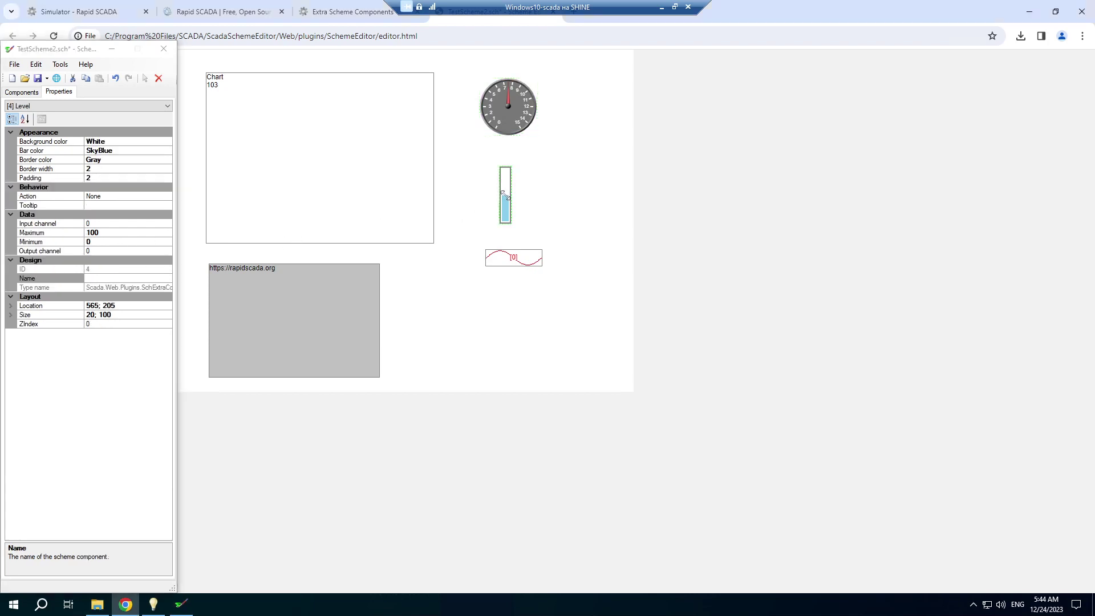
pyautogui.click(109, 224)
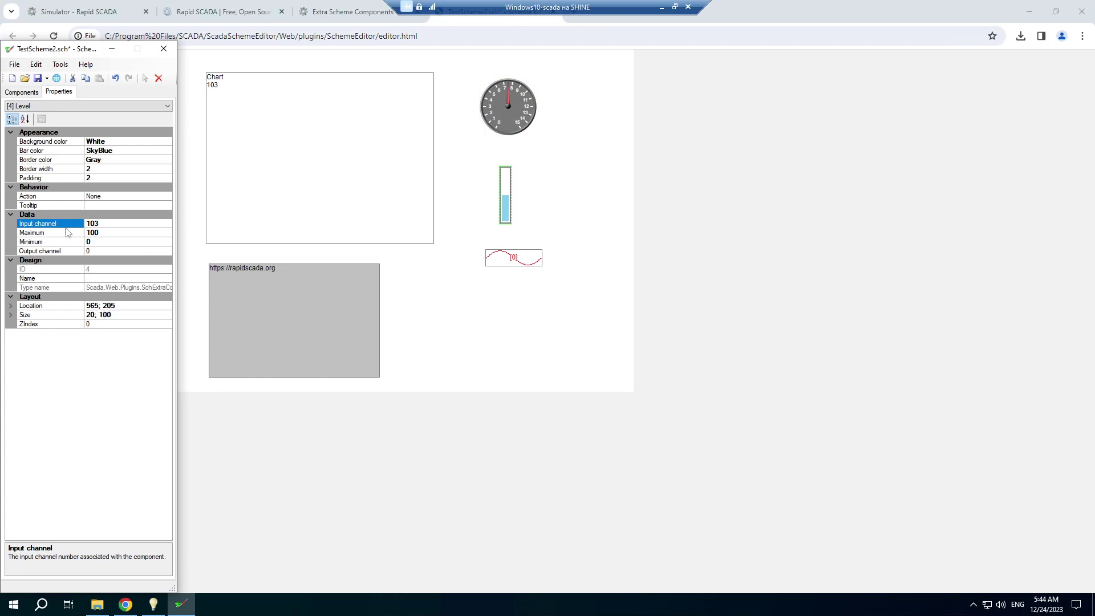
pyautogui.click(108, 233)
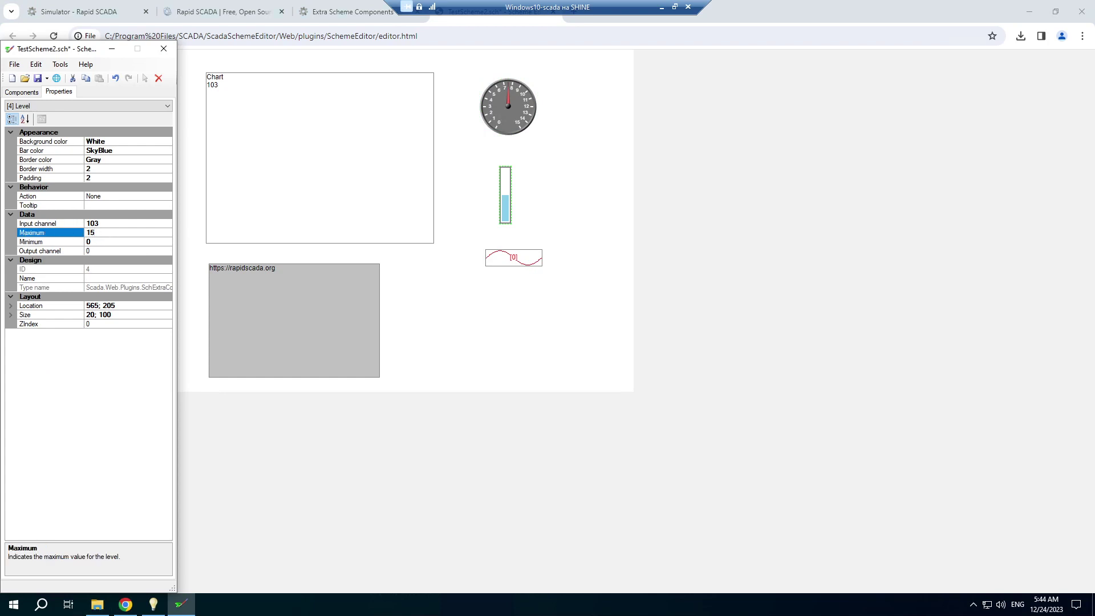
# - Set the Trend component's input channel to 103
pyautogui.click(488, 259)
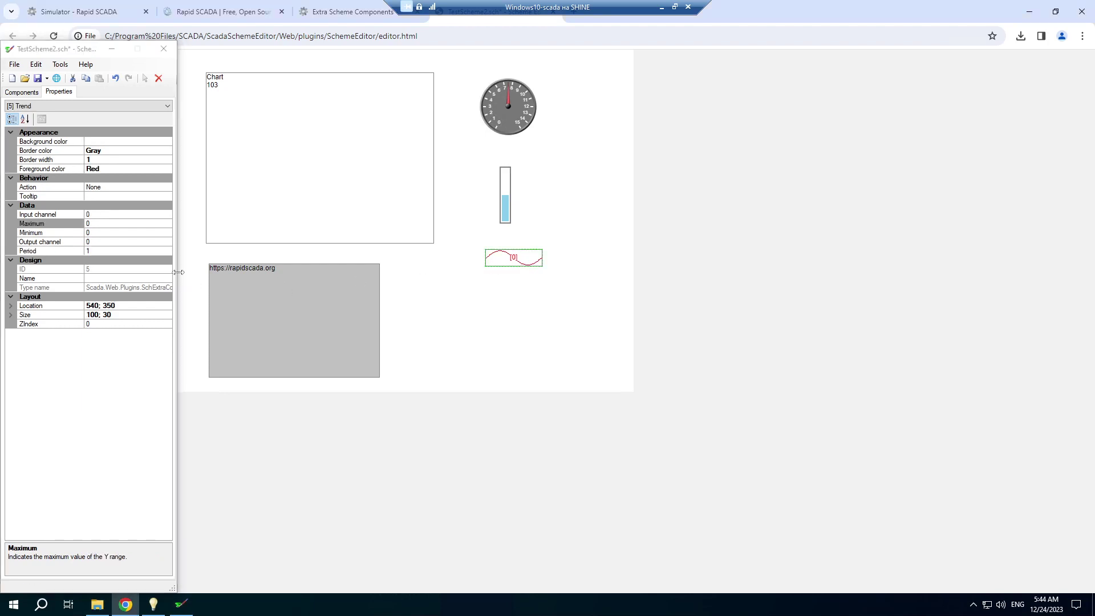
pyautogui.click(105, 215)
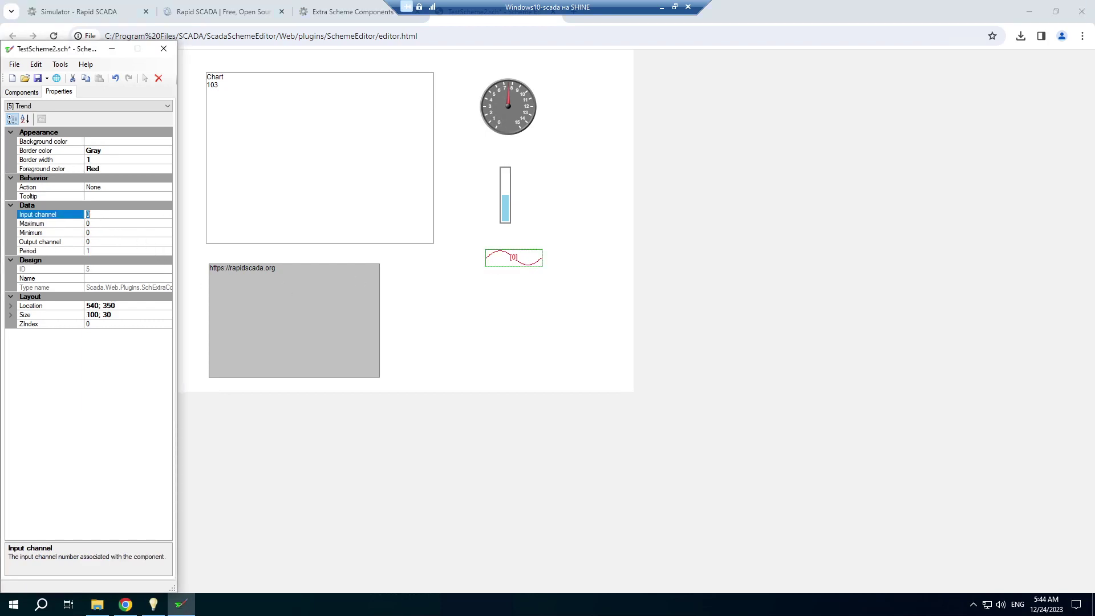
pyautogui.write('103')
pyautogui.press('Return')
# - Save TestScheme2.sch and close Scheme Editor together with its browser page
pyautogui.click(37, 80)
pyautogui.click(163, 50)
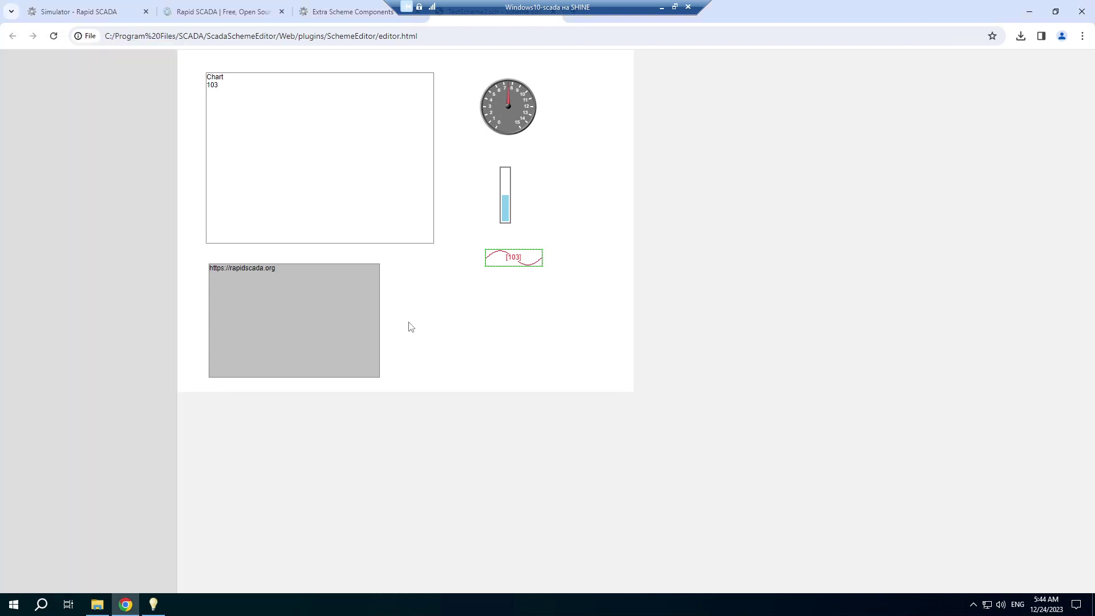
pyautogui.hotkey('ctrl', 'w')
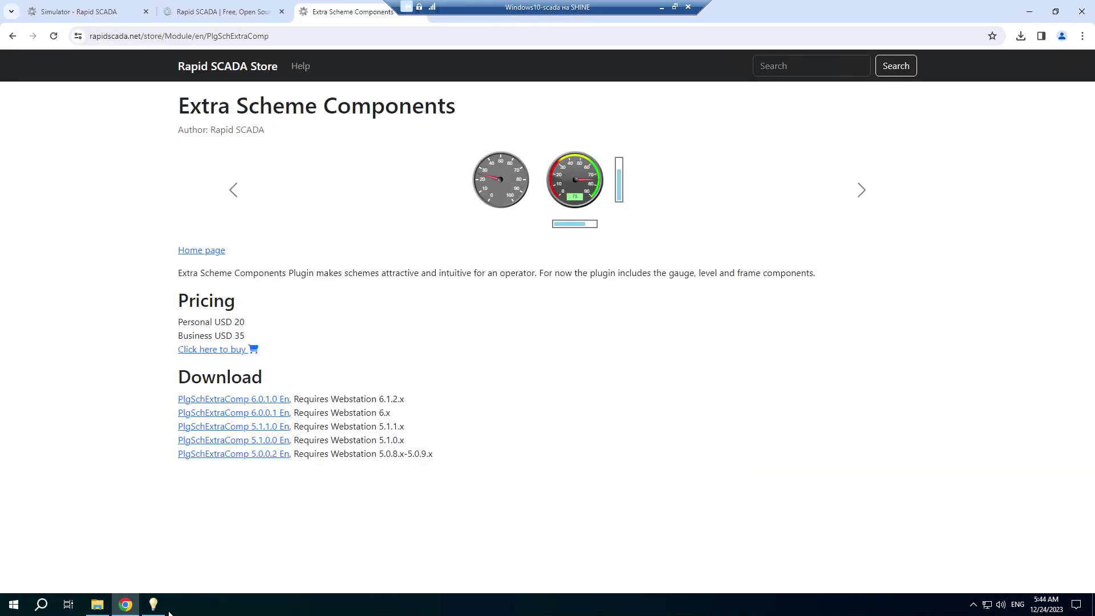
# - In Administrator, open the Views primary table and add a new view with the file HelloWorld\TestScheme2.sch
pyautogui.click(160, 607)
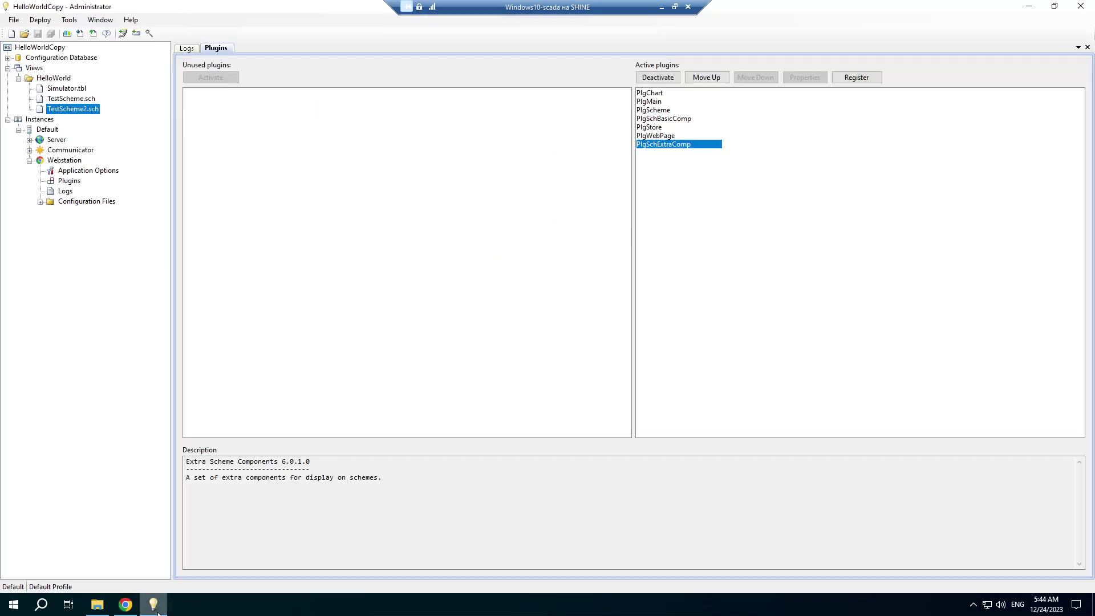
pyautogui.click(8, 58)
pyautogui.click(18, 68)
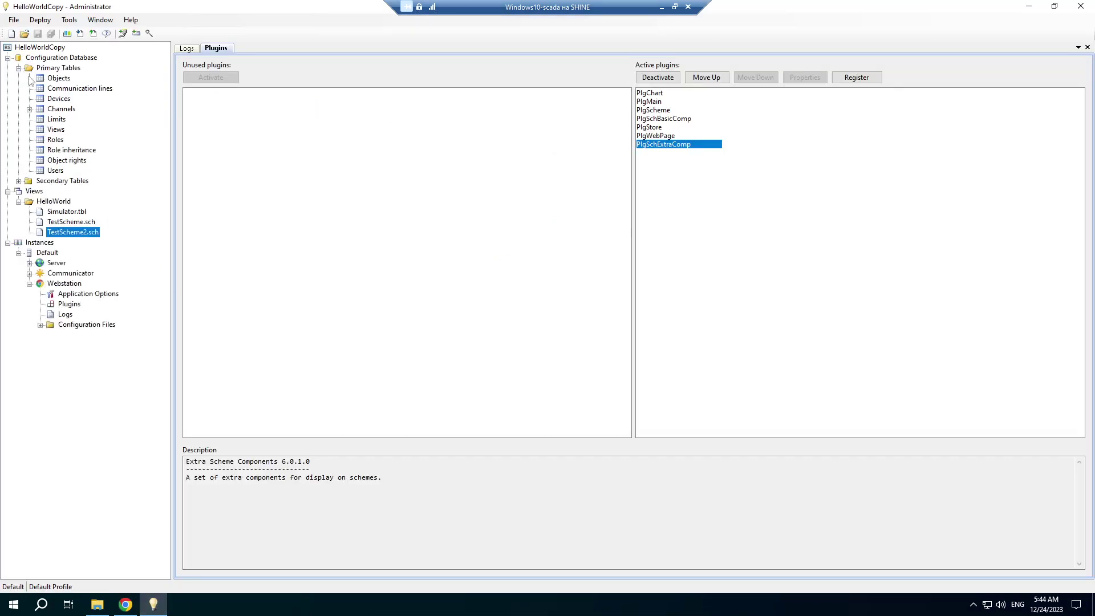
pyautogui.doubleClick(55, 130)
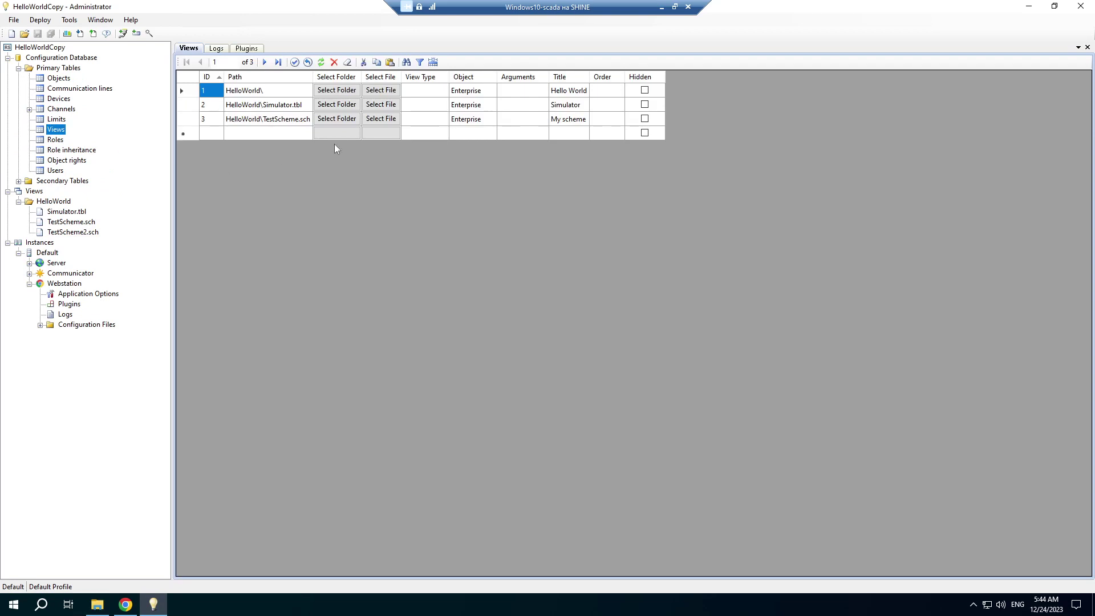
pyautogui.click(373, 135)
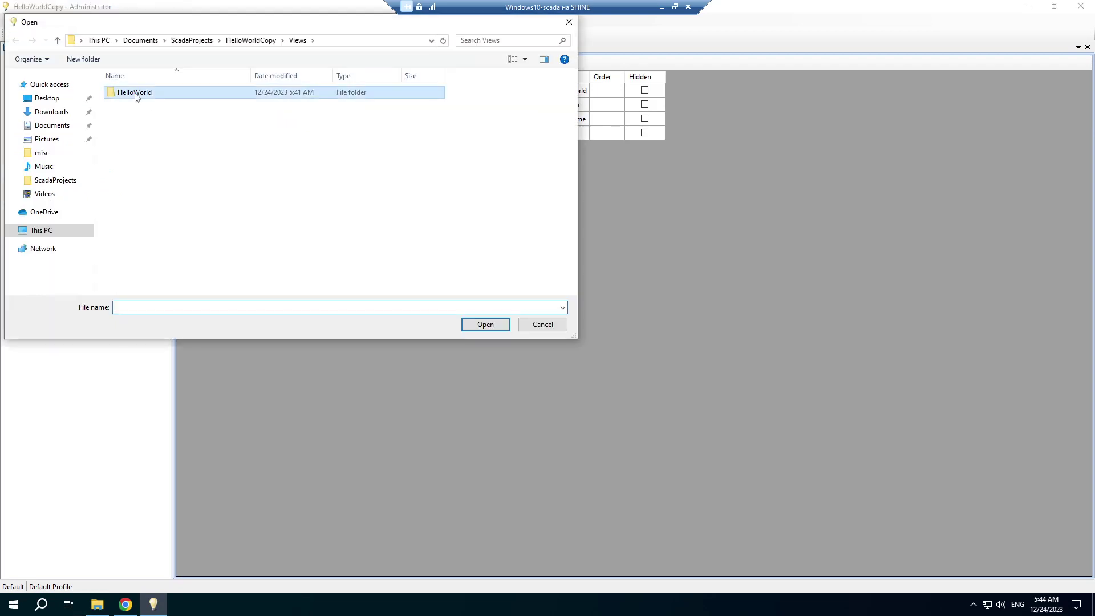
pyautogui.click(143, 116)
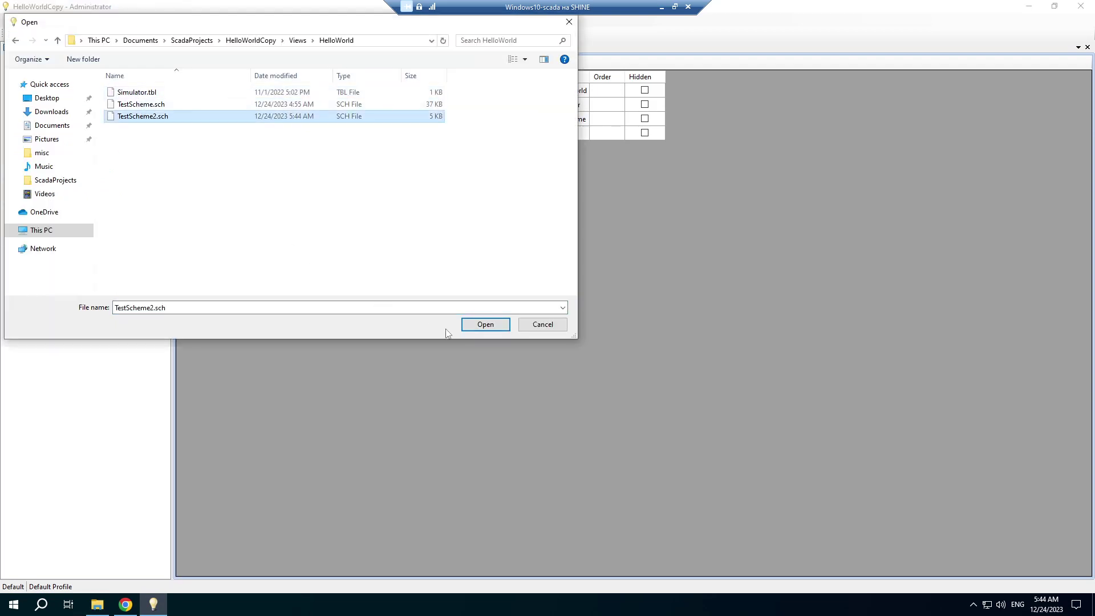
pyautogui.click(485, 325)
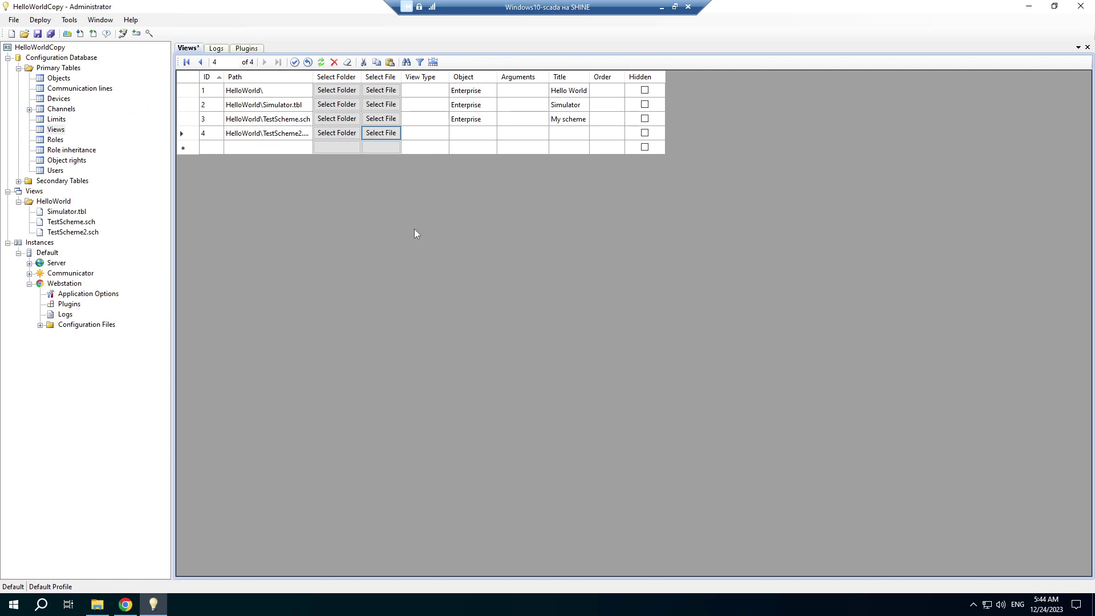
# - Set the TestScheme2.sch view's object to Enterprise and its title to Scheme 2, and save the table
pyautogui.click(461, 119)
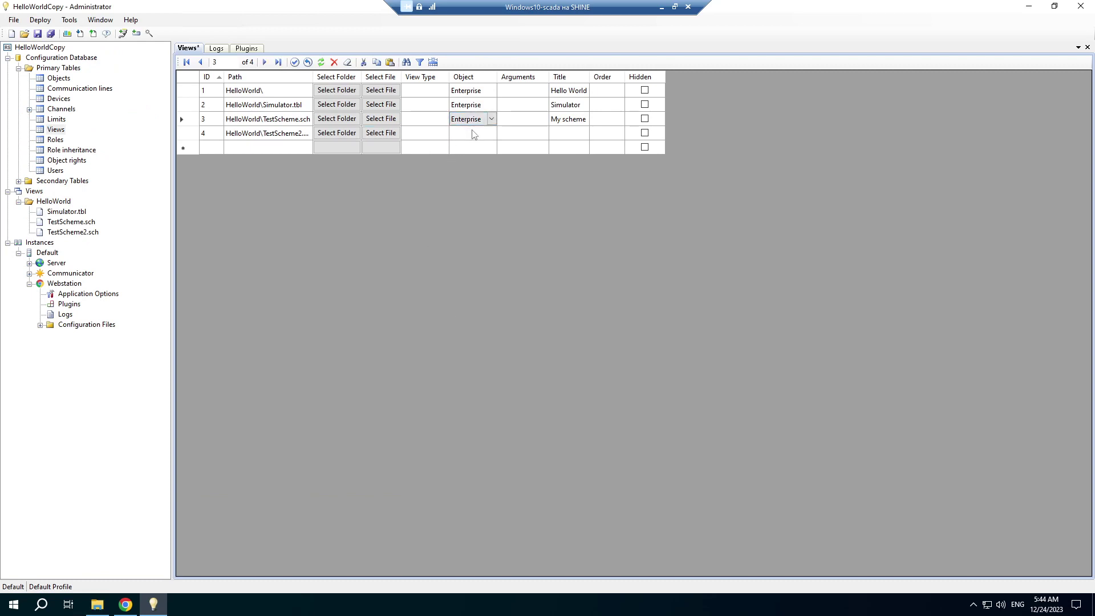
pyautogui.click(473, 132)
pyautogui.click(564, 134)
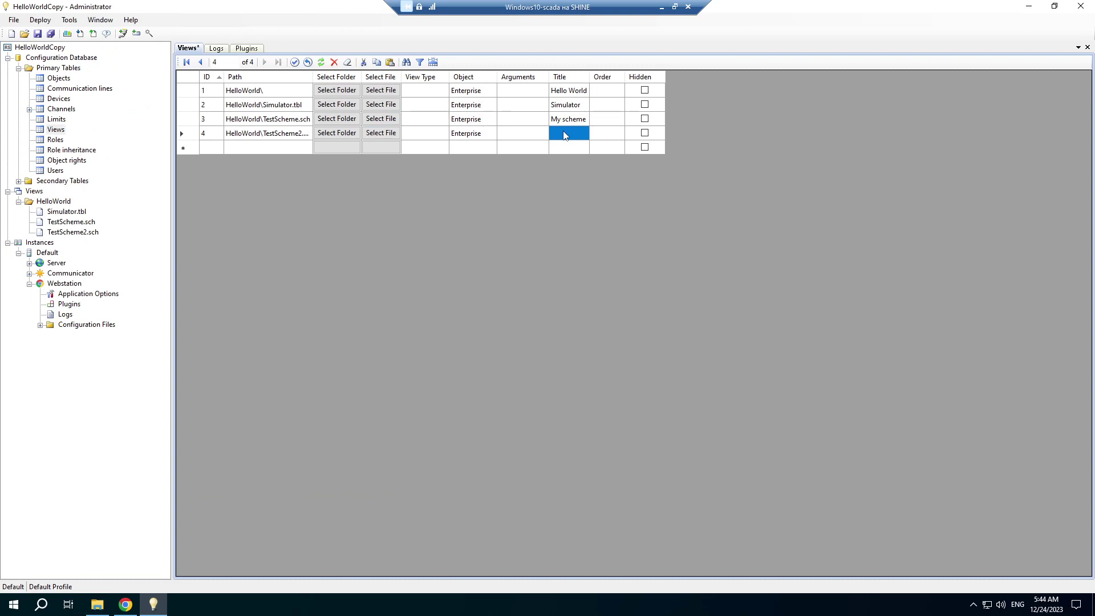
pyautogui.write('Scheme 2')
pyautogui.press('Return')
pyautogui.press('Up')
pyautogui.hotkey('ctrl', 's')
# - Upload the project configuration to the Default instance with the Default Profile, restarting Server, Communicator and Webstation
pyautogui.click(93, 33)
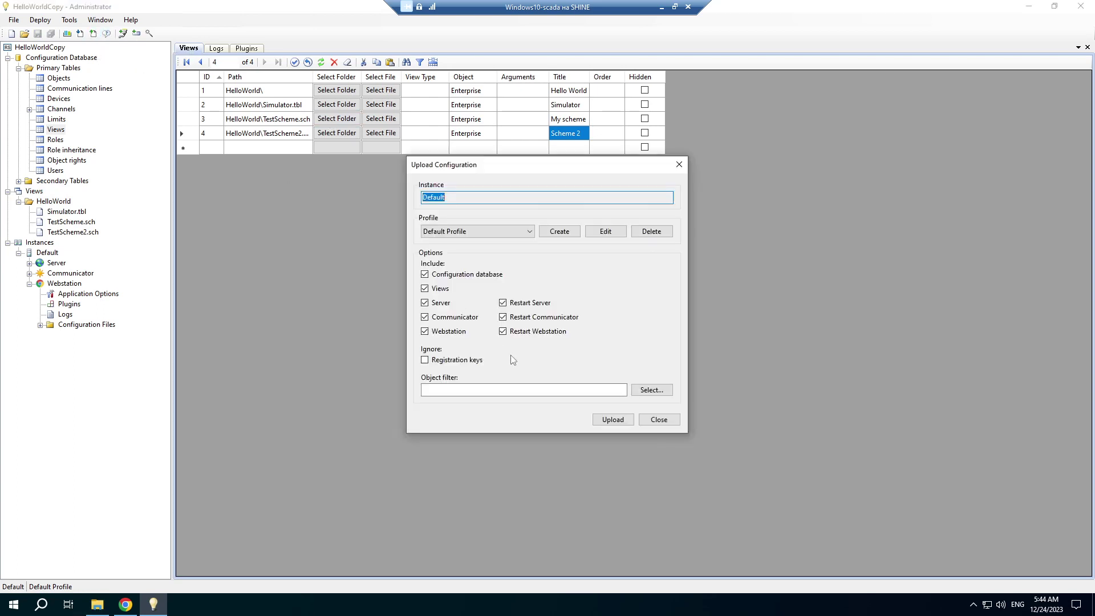
pyautogui.click(613, 420)
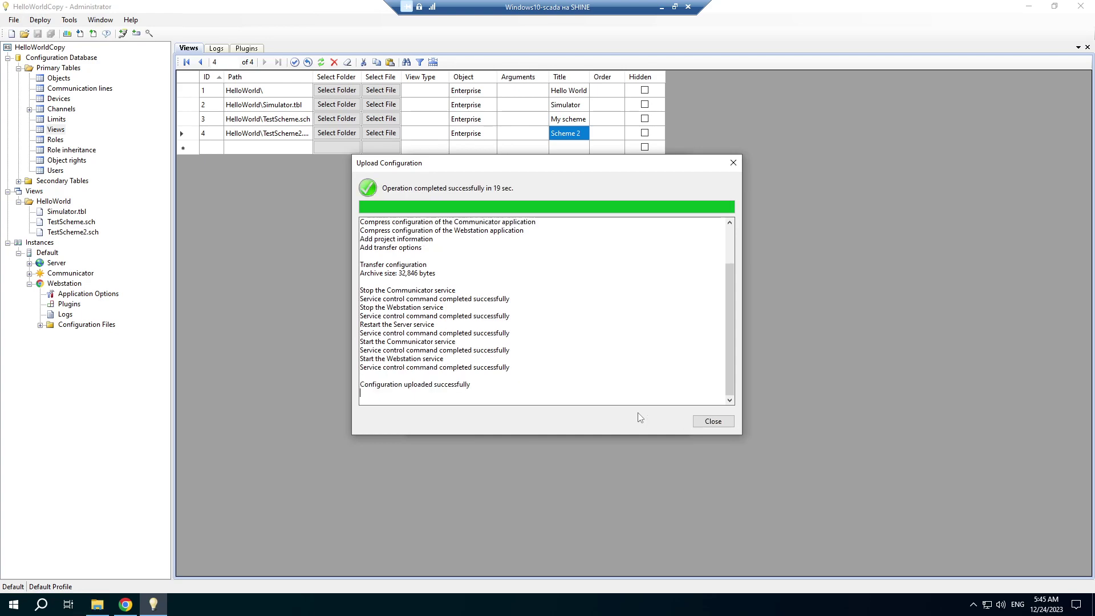
pyautogui.click(713, 421)
# - Switch to Chrome, reload the Rapid SCADA web page and open the Scheme 2 view
pyautogui.click(126, 604)
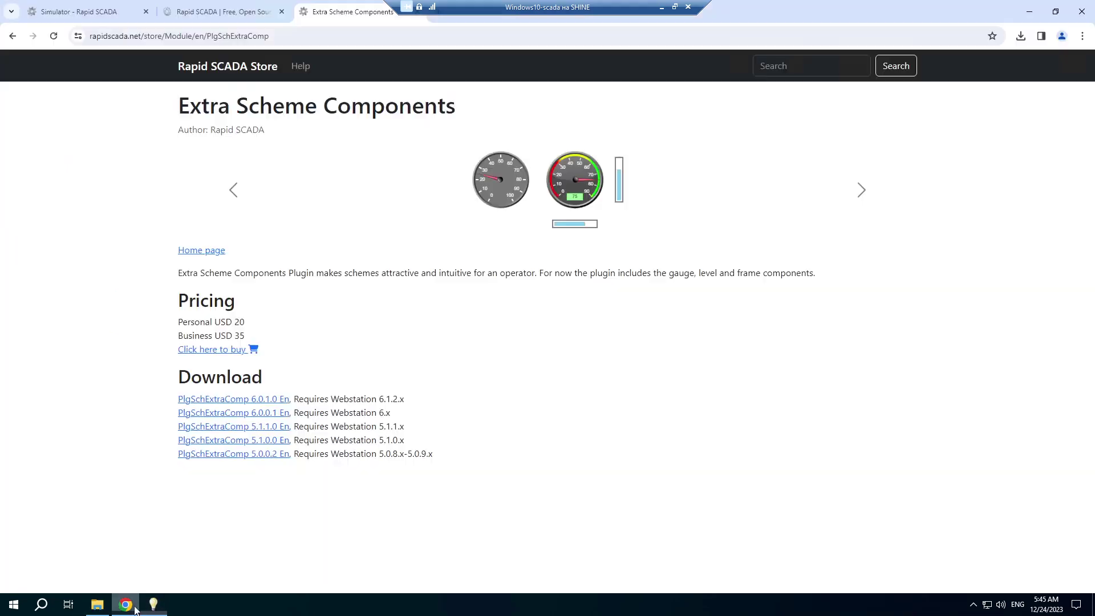
pyautogui.click(78, 14)
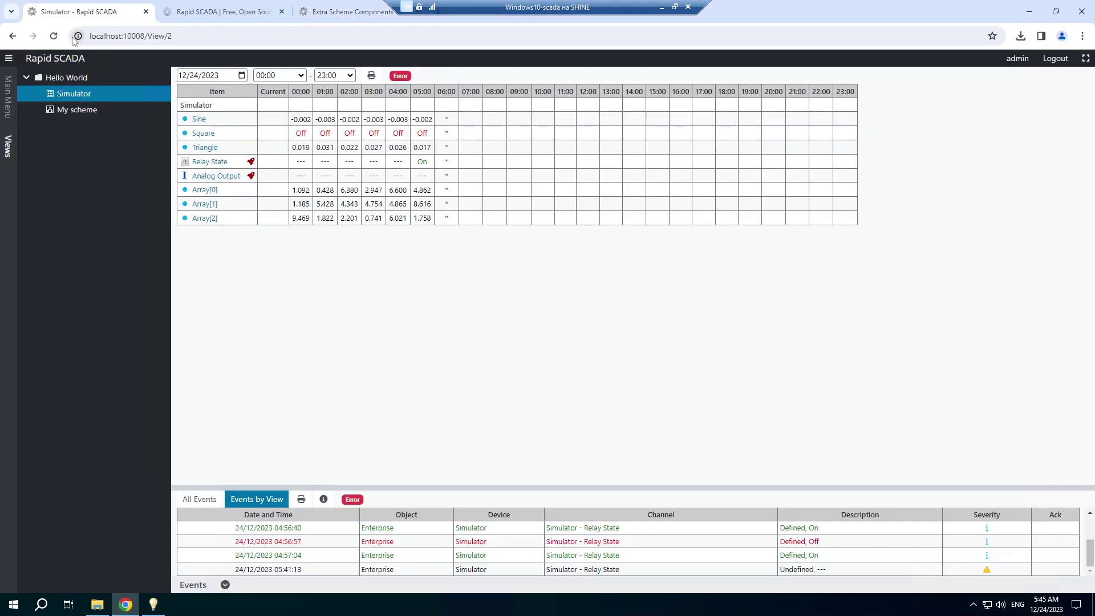
pyautogui.click(53, 35)
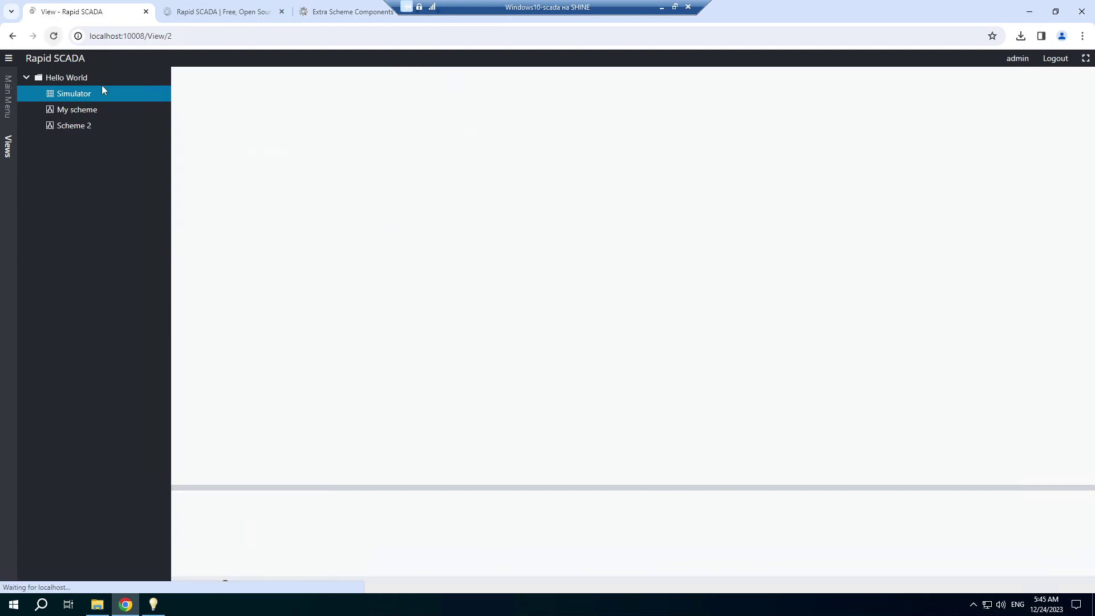
pyautogui.click(72, 127)
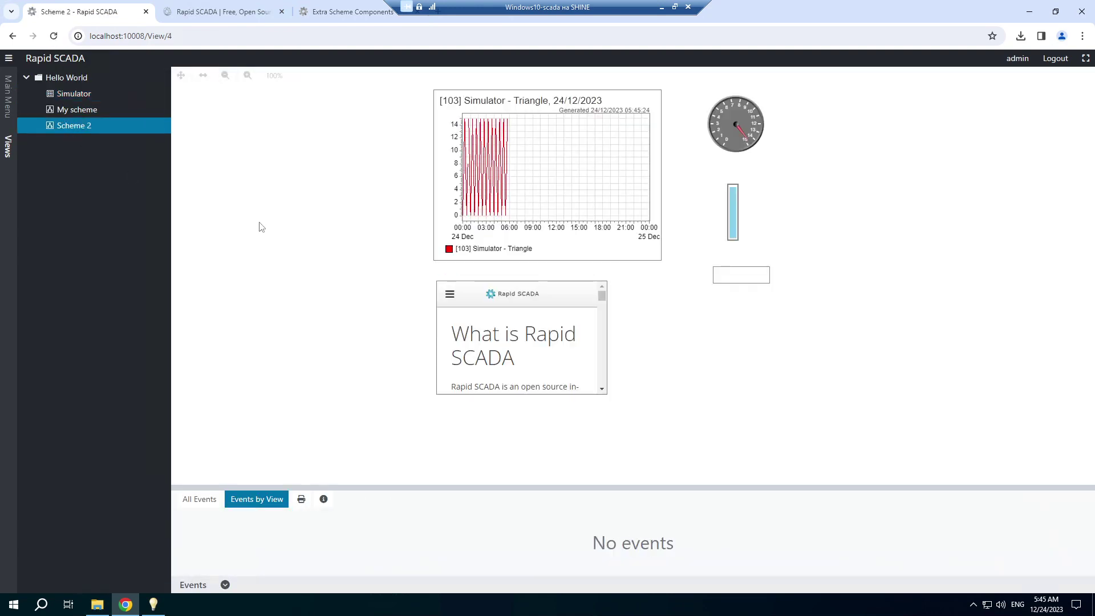